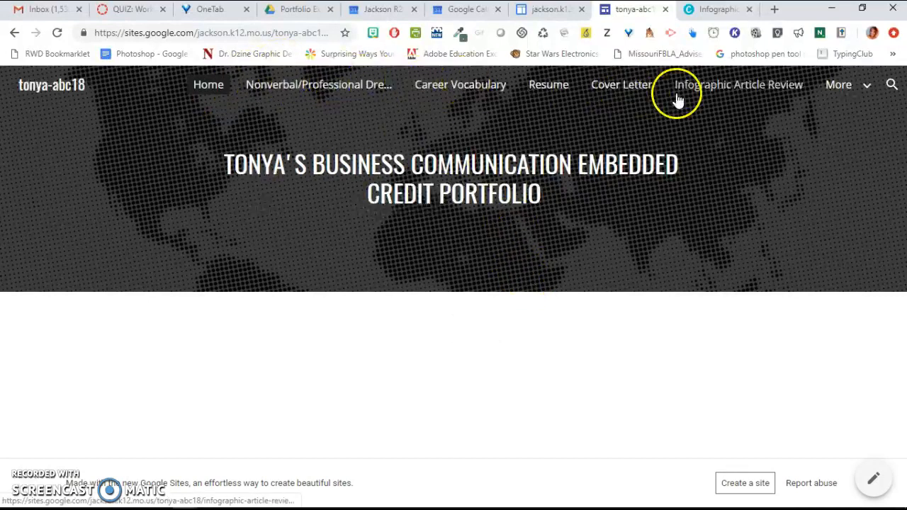
- Open the More menu on the example portfolio site to view its additional pages
click(869, 87)
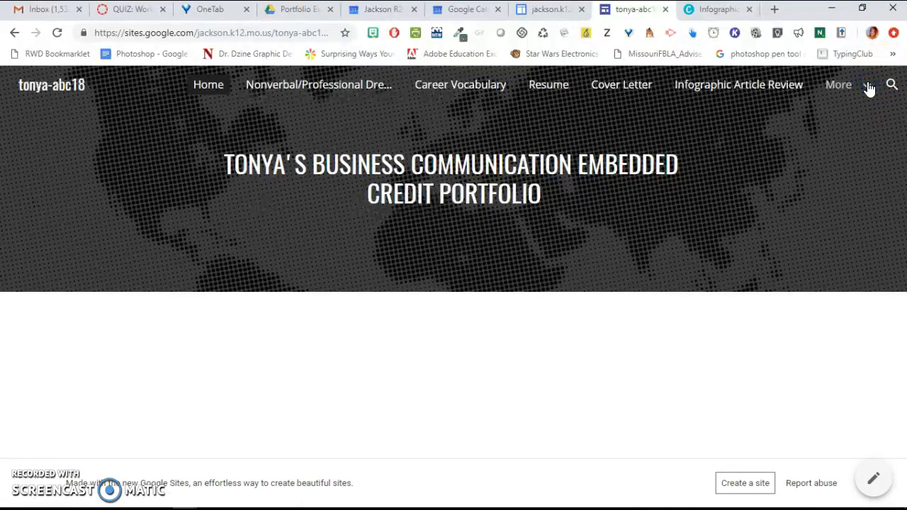
click(869, 86)
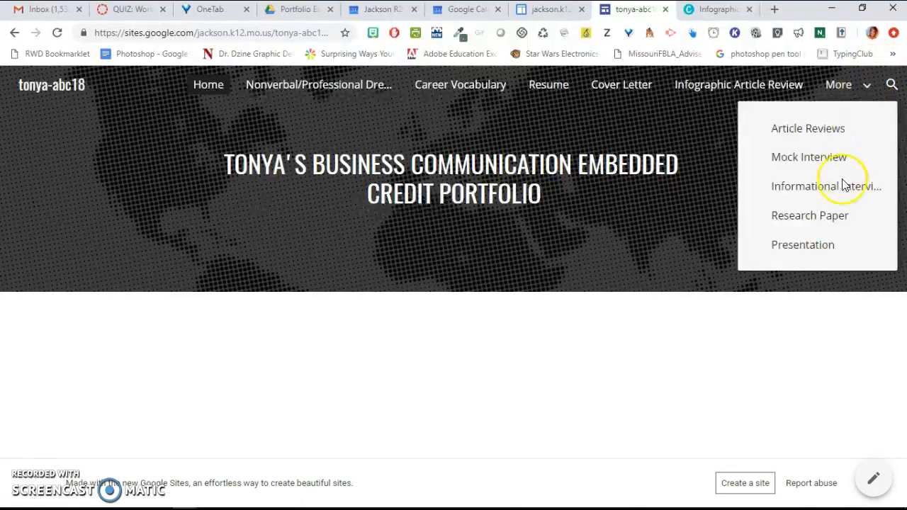
click(750, 357)
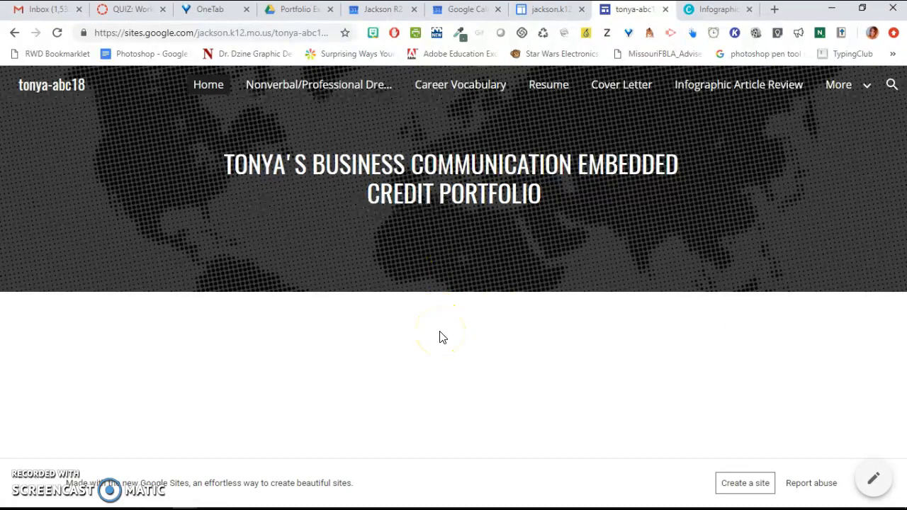
- Open the Career Vocabulary page and scroll through its embedded slideshow
click(459, 94)
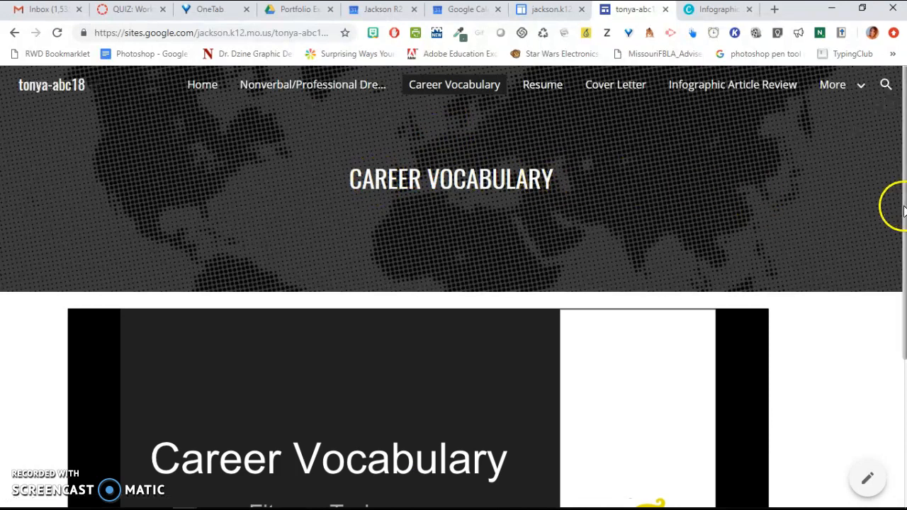
scroll(898, 206, down, 3)
mouse_move(905, 338)
mouse_down()
mouse_move(905, 355)
mouse_move(902, 328)
mouse_up()
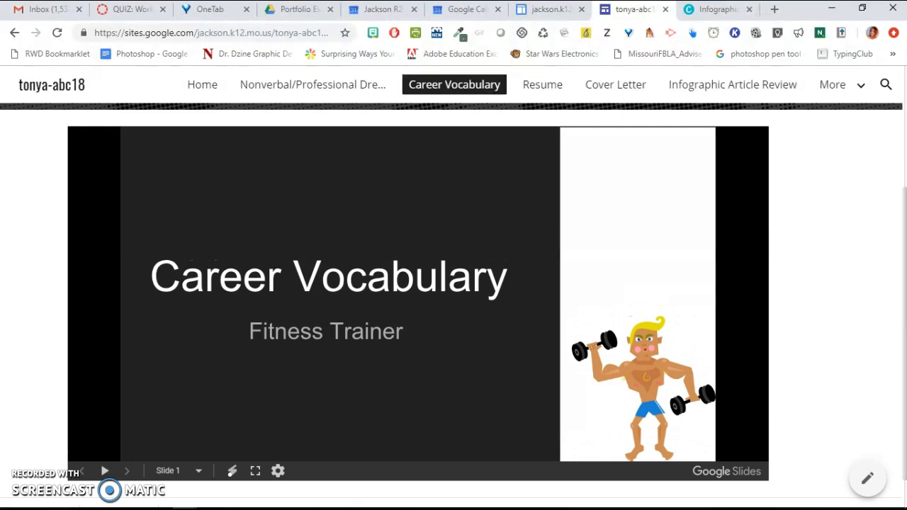
drag(903, 284, 904, 173)
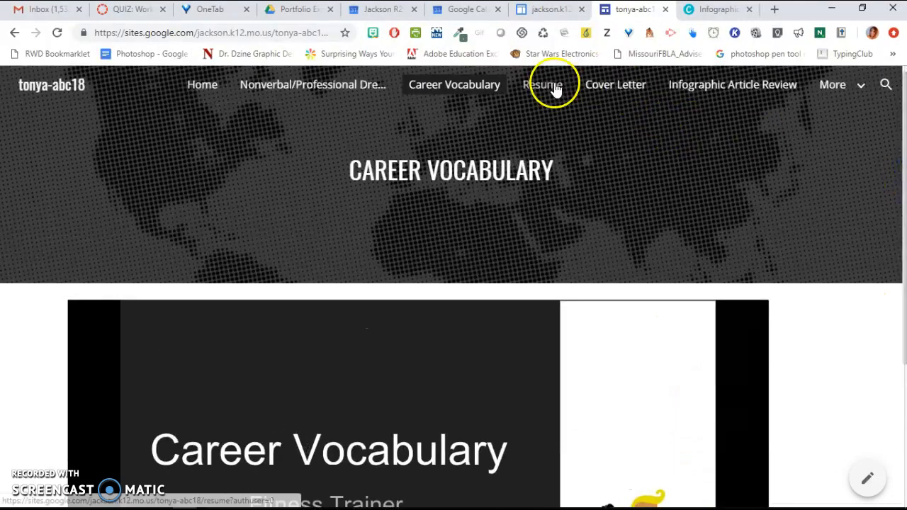
- Open the Infographic Article Review page and scroll through its citation and infographic
click(741, 84)
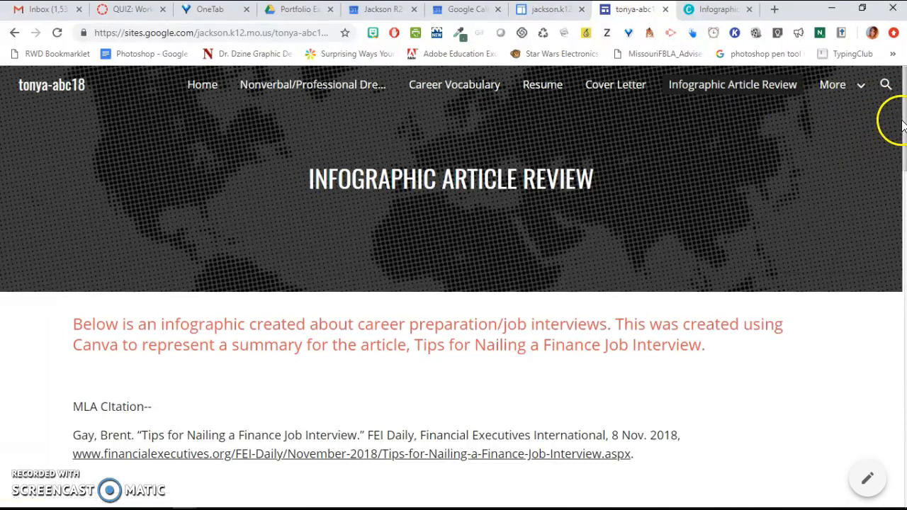
drag(903, 121, 902, 148)
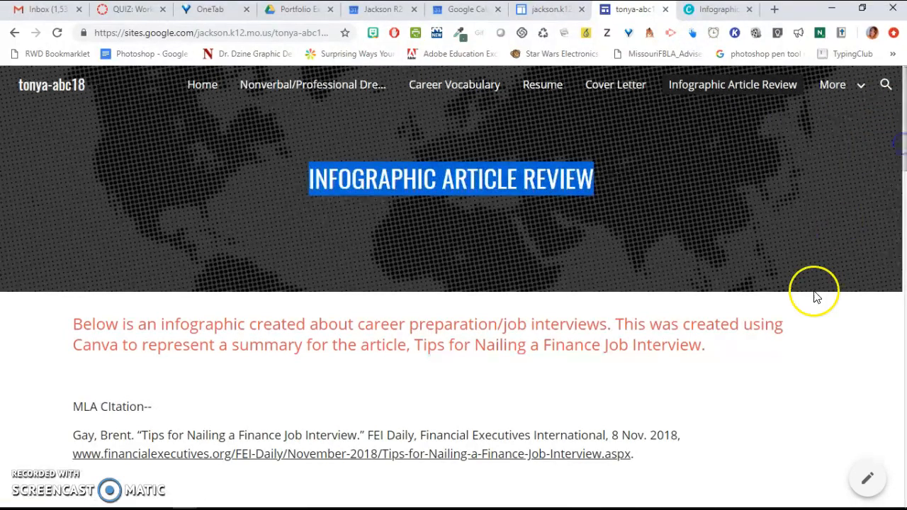
click(813, 292)
scroll(816, 298, down, 5)
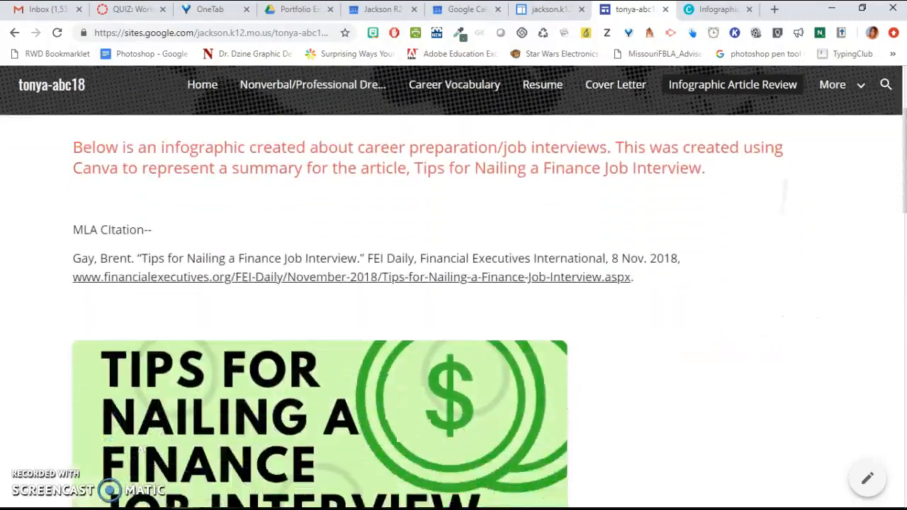
scroll(816, 298, down, 8)
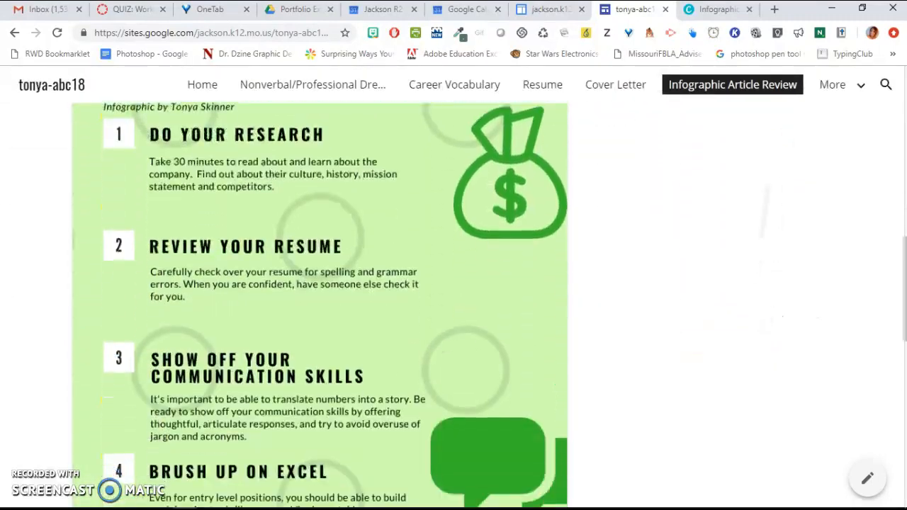
scroll(816, 297, up, 12)
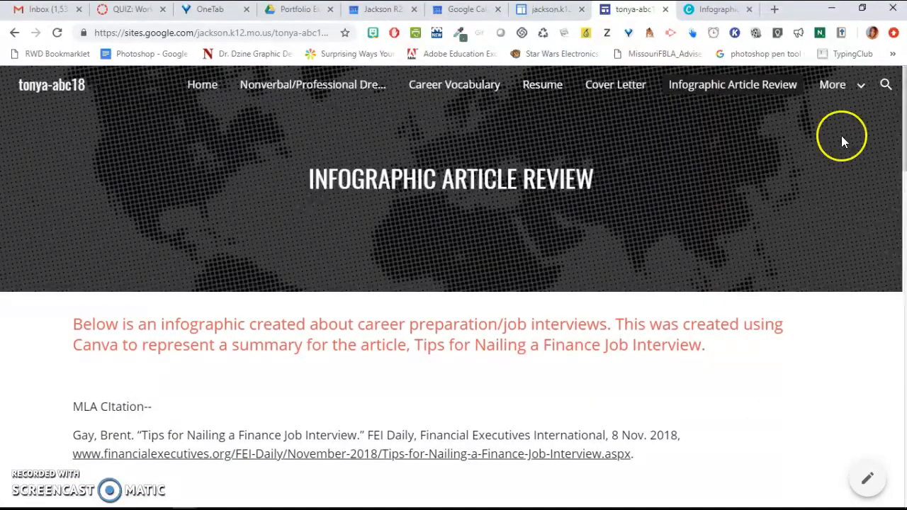
mouse_move(835, 85)
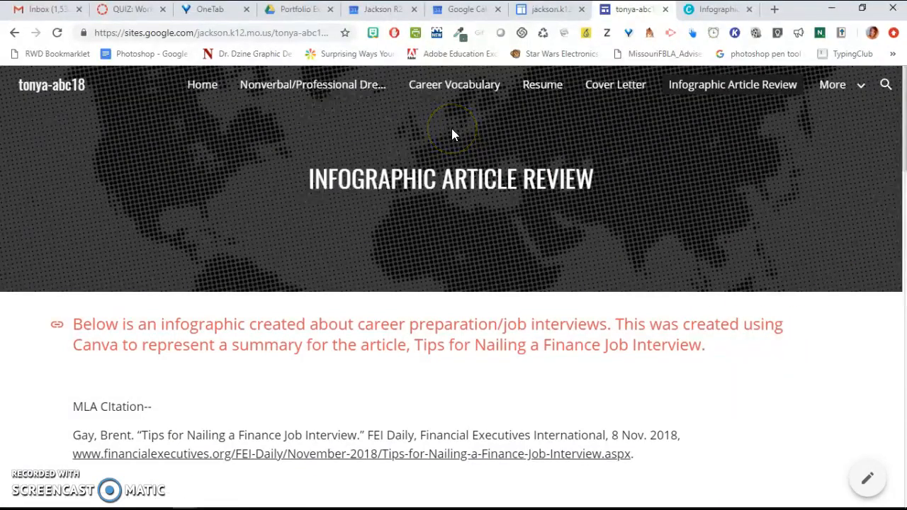
- Go to the New Google Sites home and create a new blank site
click(543, 13)
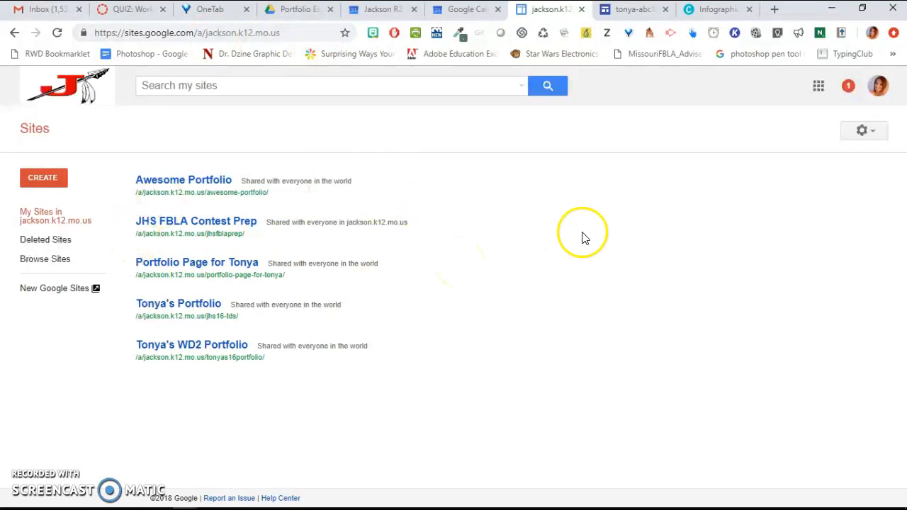
click(66, 292)
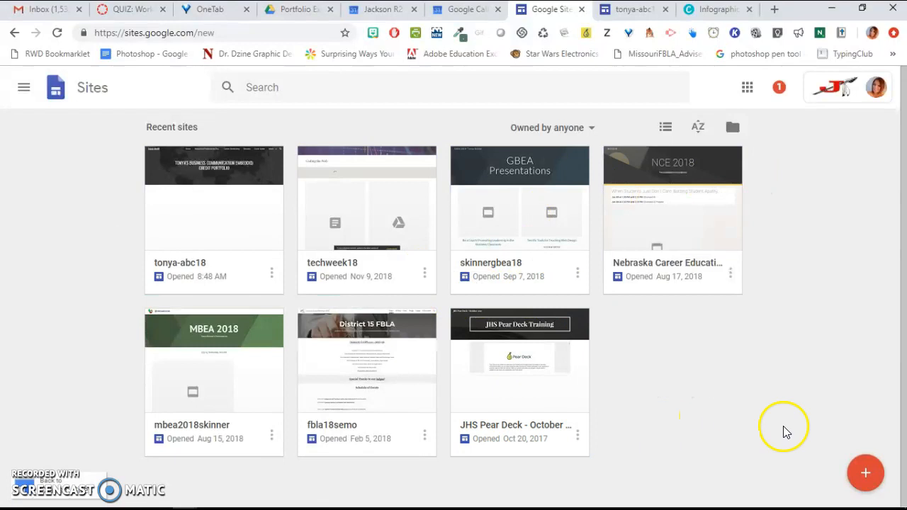
click(868, 480)
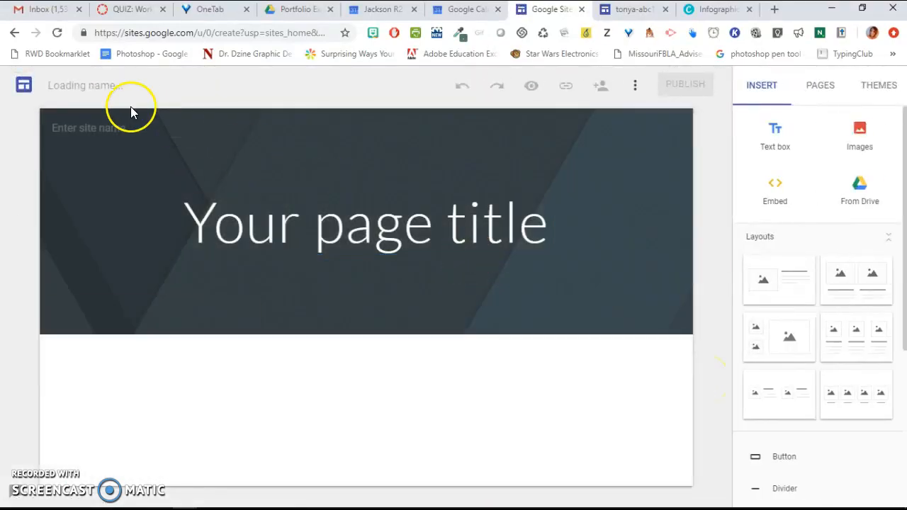
click(85, 85)
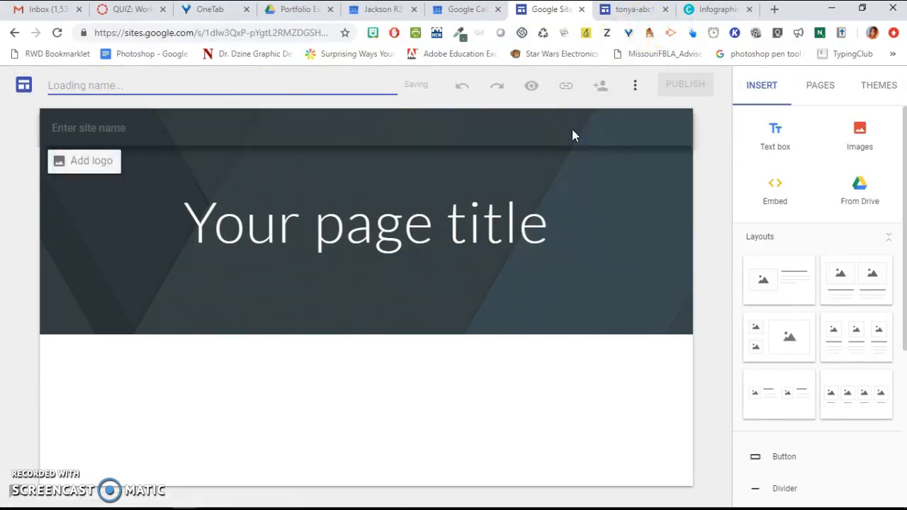
- Name the new site document students-abc18
click(633, 15)
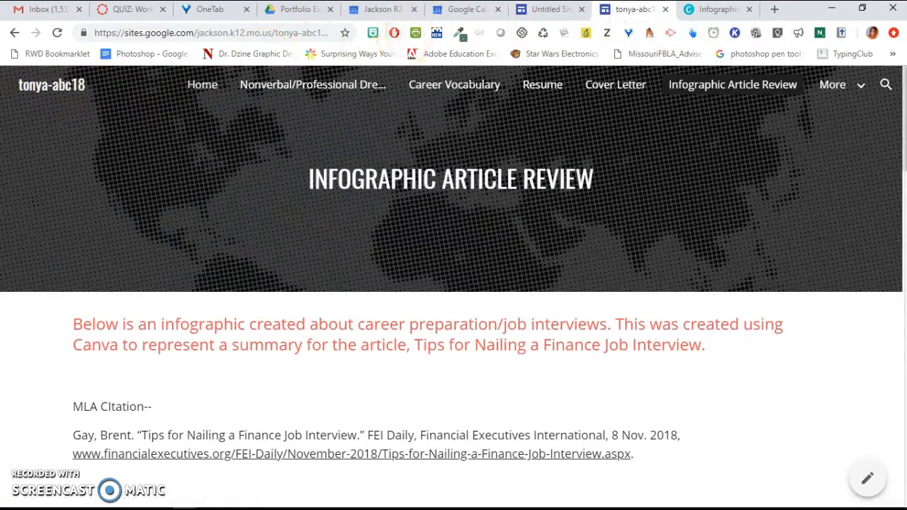
click(559, 12)
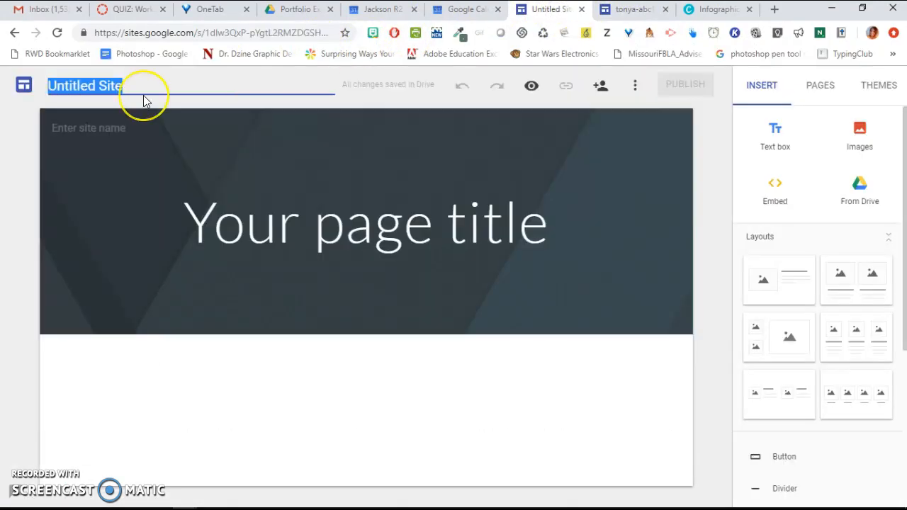
text(students-abc18)
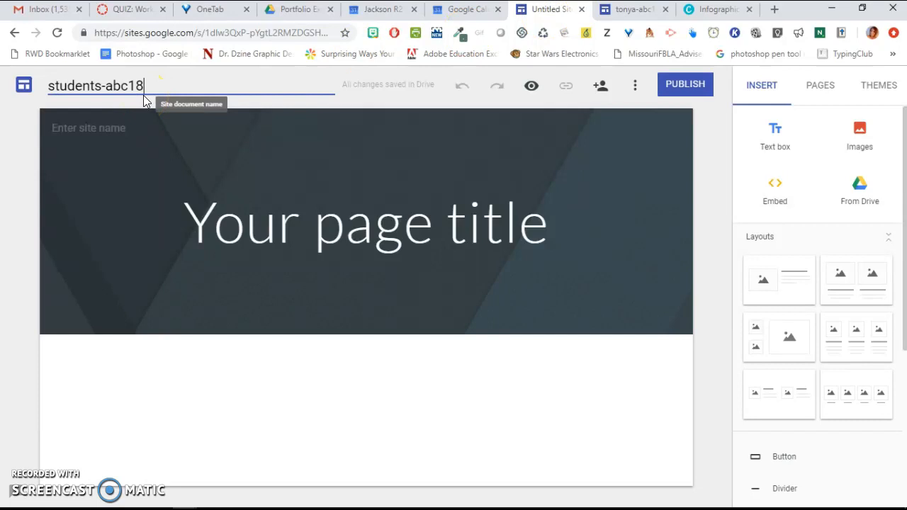
click(321, 236)
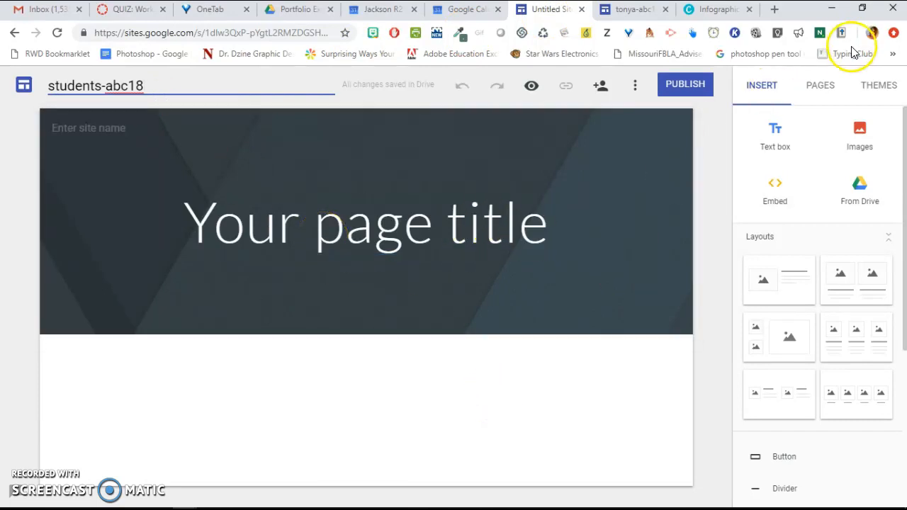
- Apply the Aristotle theme to the new site
click(877, 87)
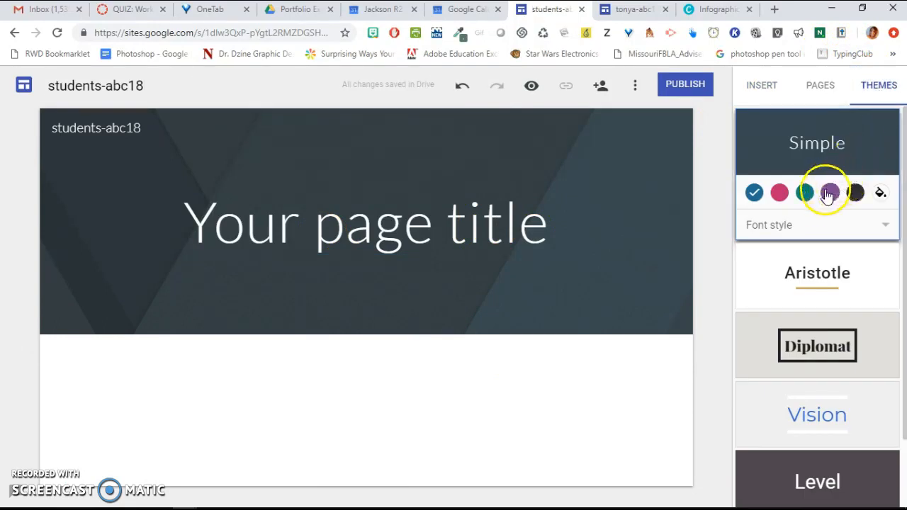
click(805, 192)
click(822, 296)
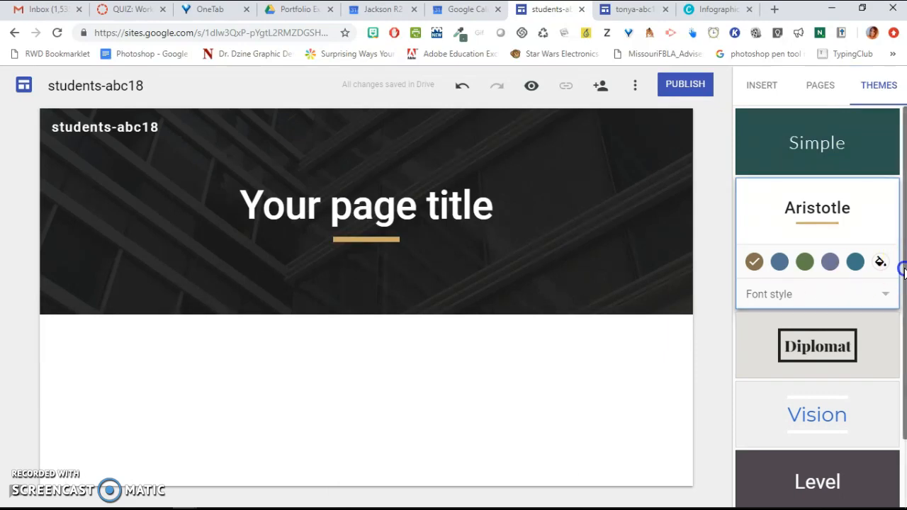
- Set the home page title to My ABC Portfolio
scroll(879, 262, down, 1)
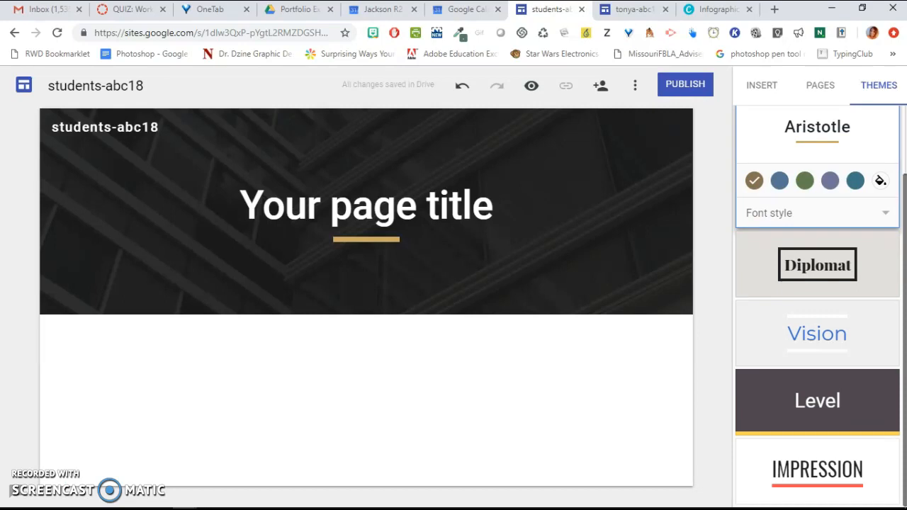
click(326, 209)
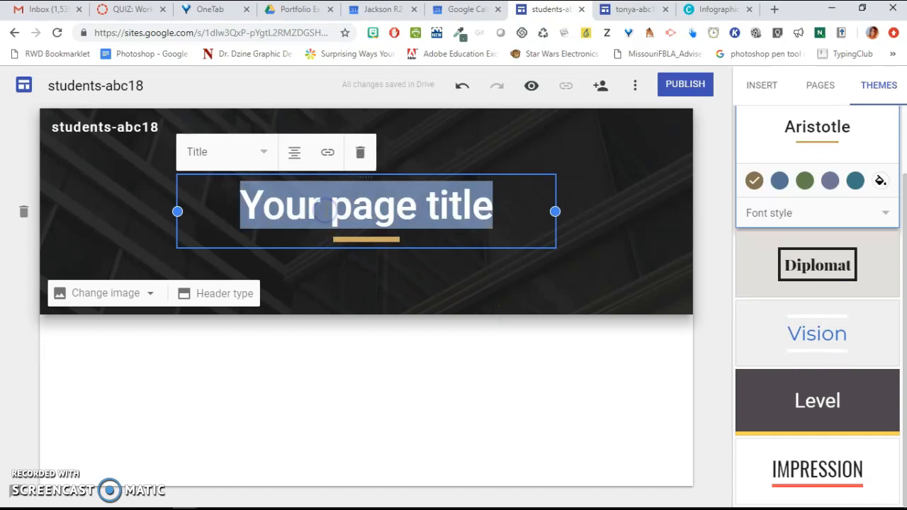
text(My )
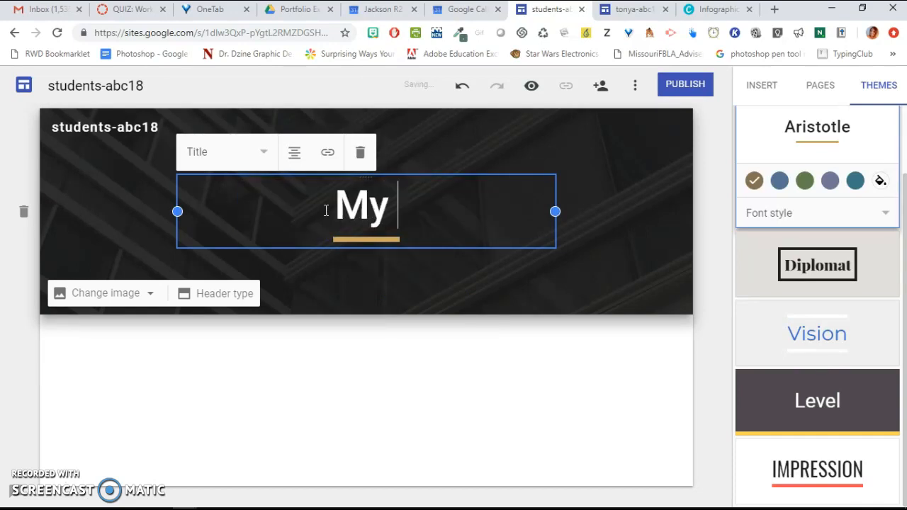
text(ABC Portfolio)
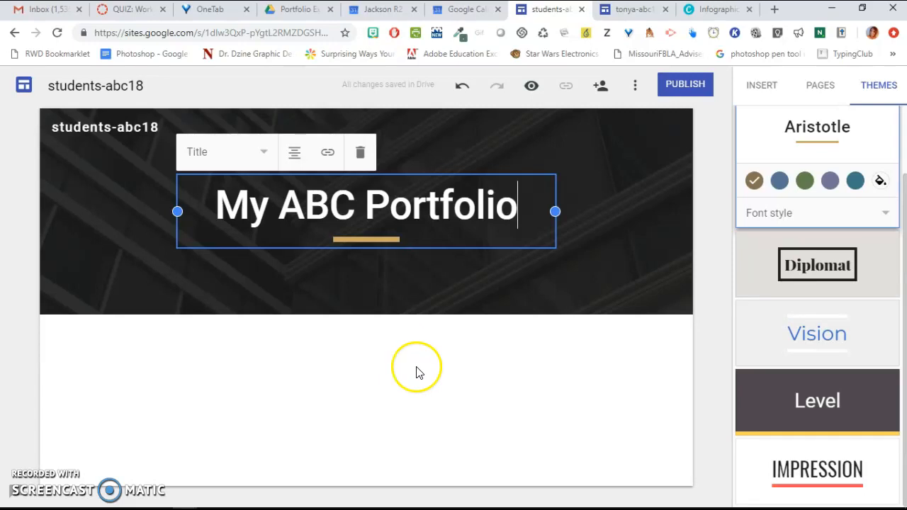
click(470, 379)
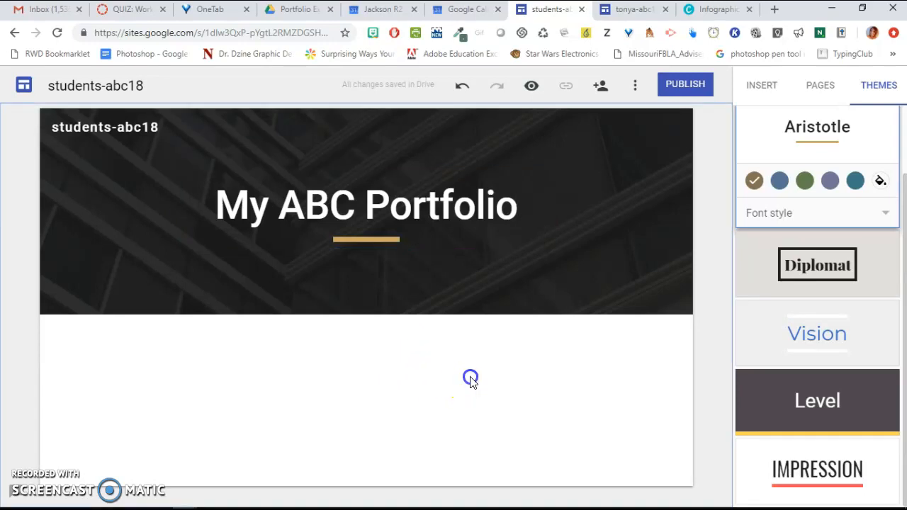
- Open the site's page list and switch between the insert and pages panels
click(671, 322)
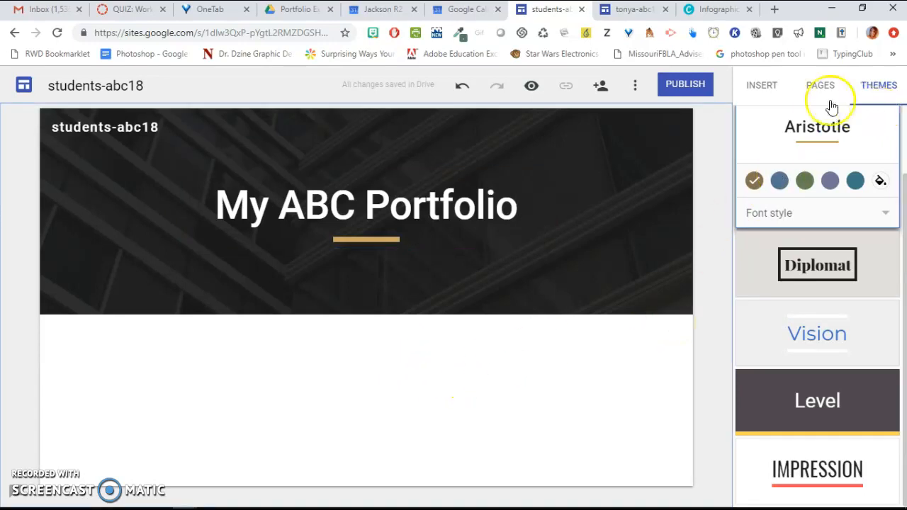
click(820, 91)
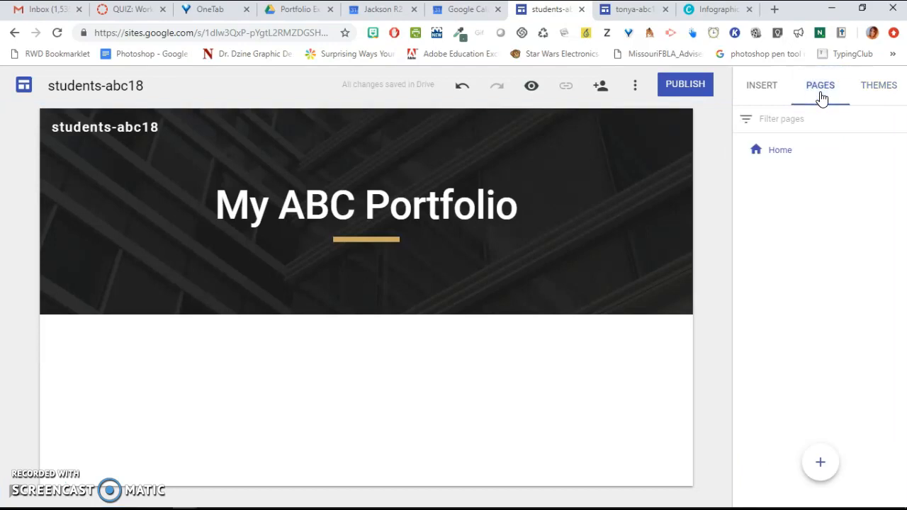
click(771, 94)
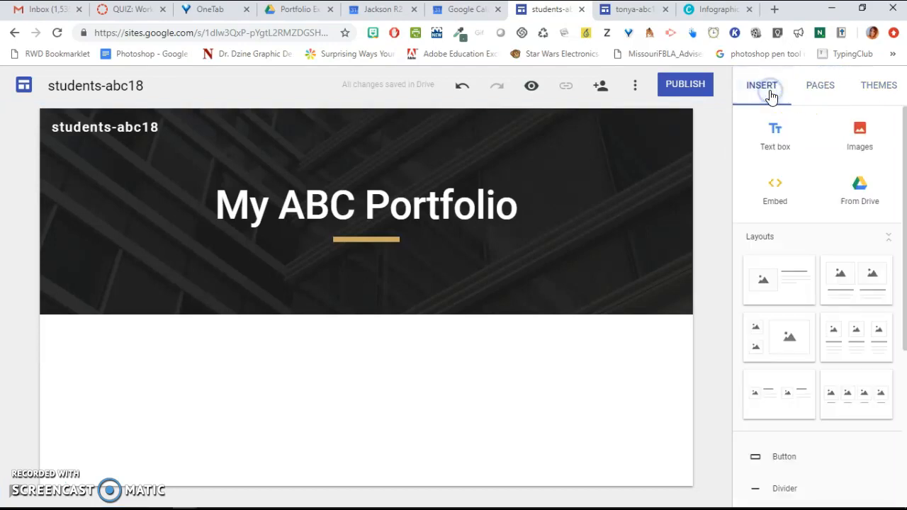
click(803, 92)
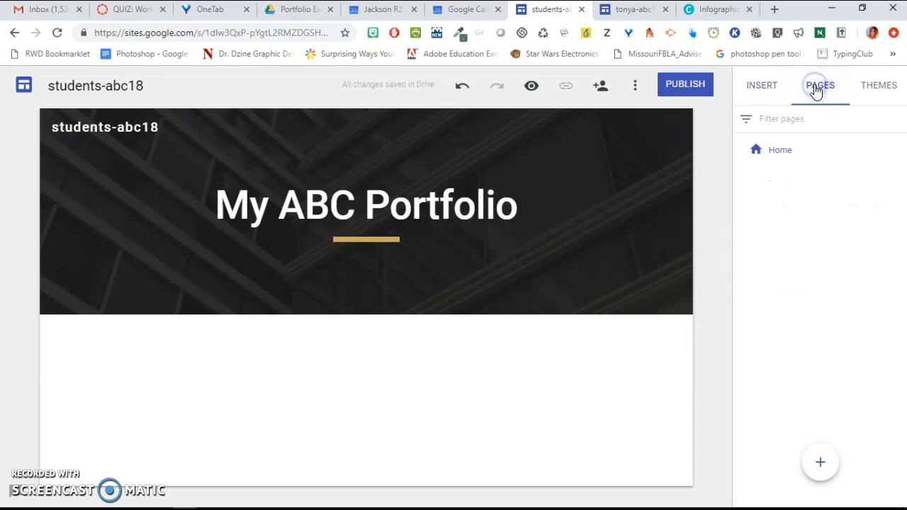
- Switch to the Drive tab and review the Portfolio Example Things folder's options and sharing
click(298, 10)
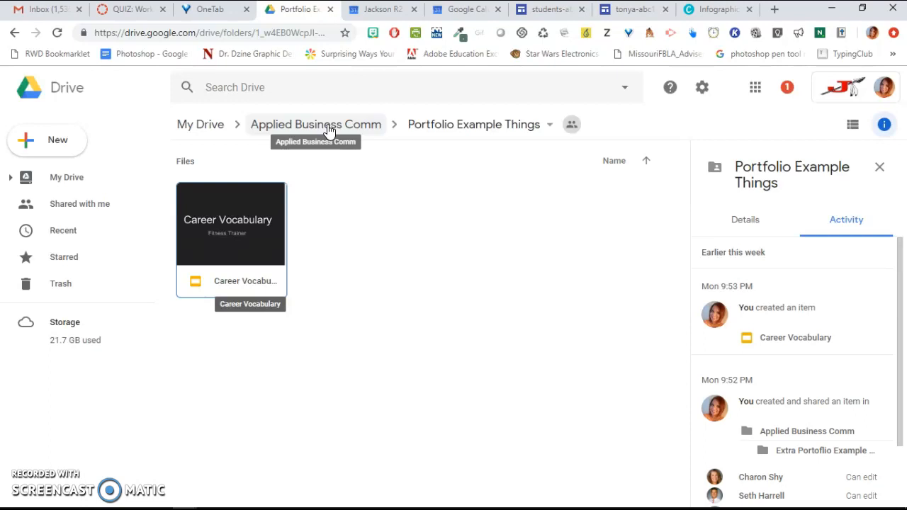
click(458, 132)
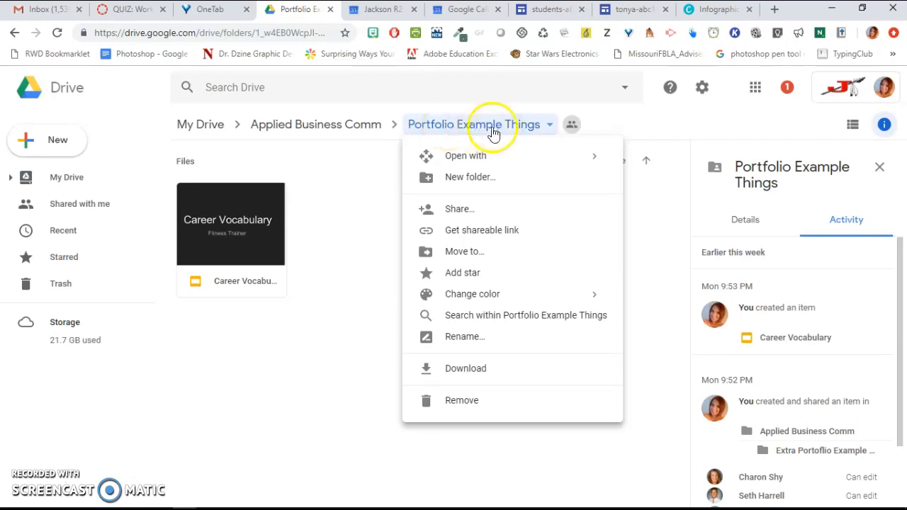
click(333, 243)
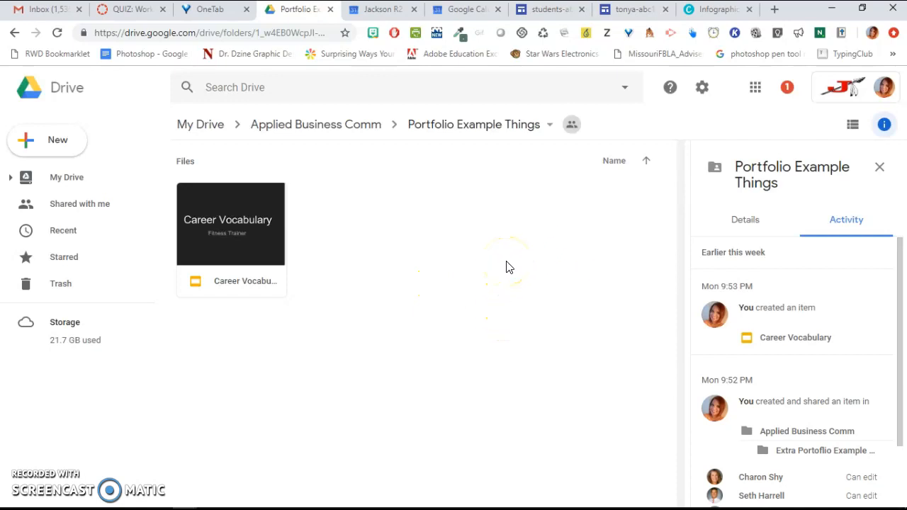
mouse_move(578, 133)
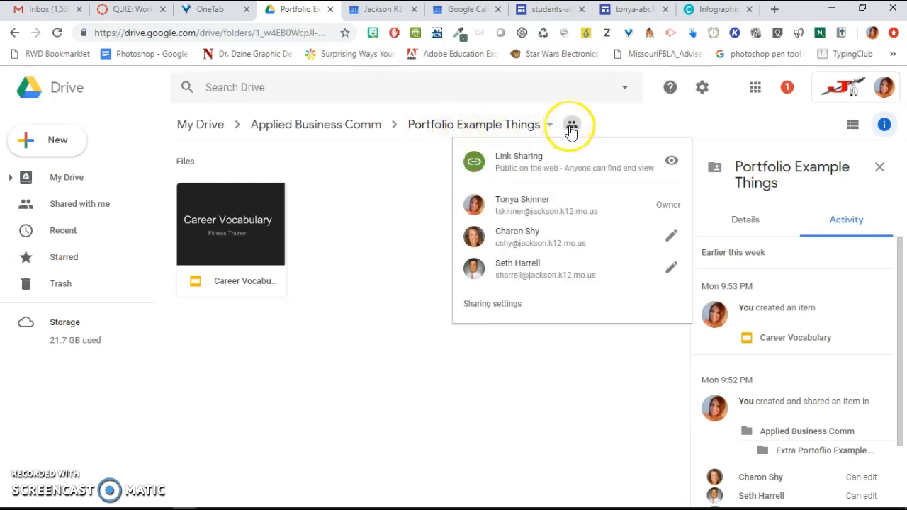
- Open the Portfolio Example Things folder's advanced sharing settings and review its link sharing options
click(572, 128)
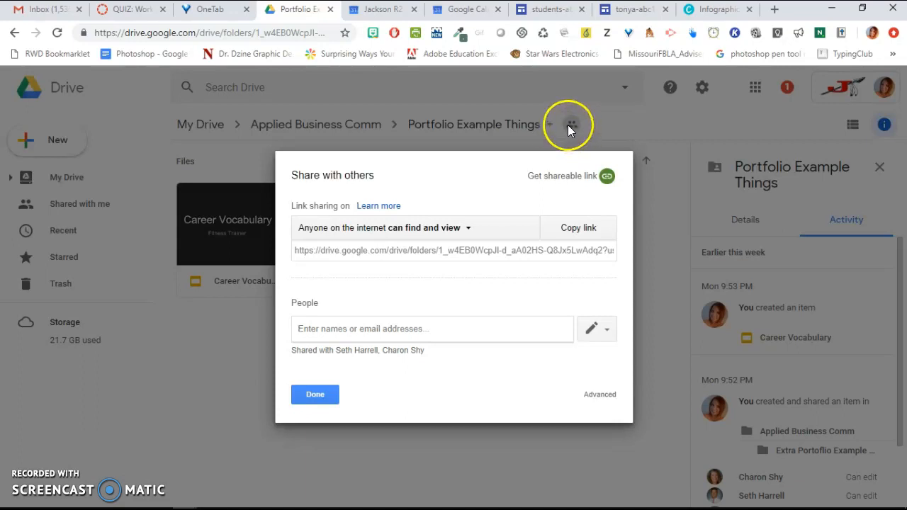
click(600, 397)
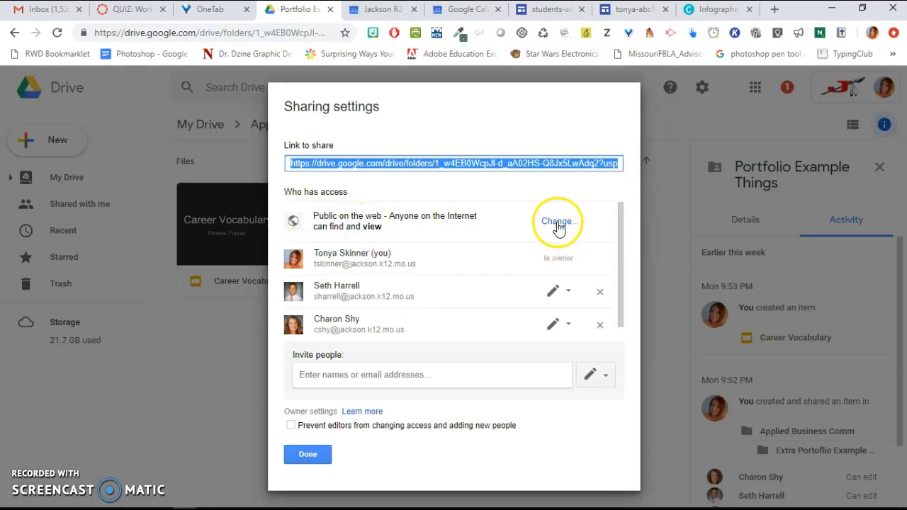
mouse_move(621, 237)
mouse_down()
mouse_move(621, 265)
mouse_move(621, 220)
mouse_up()
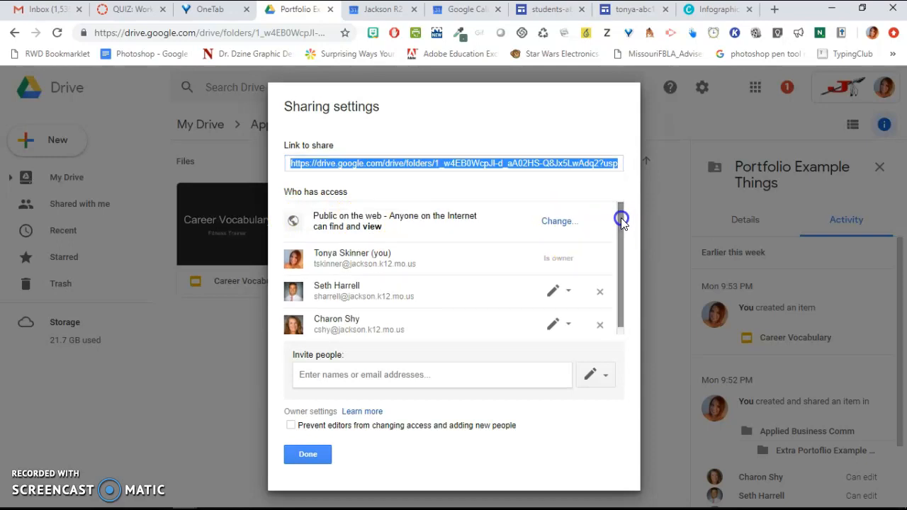
click(563, 223)
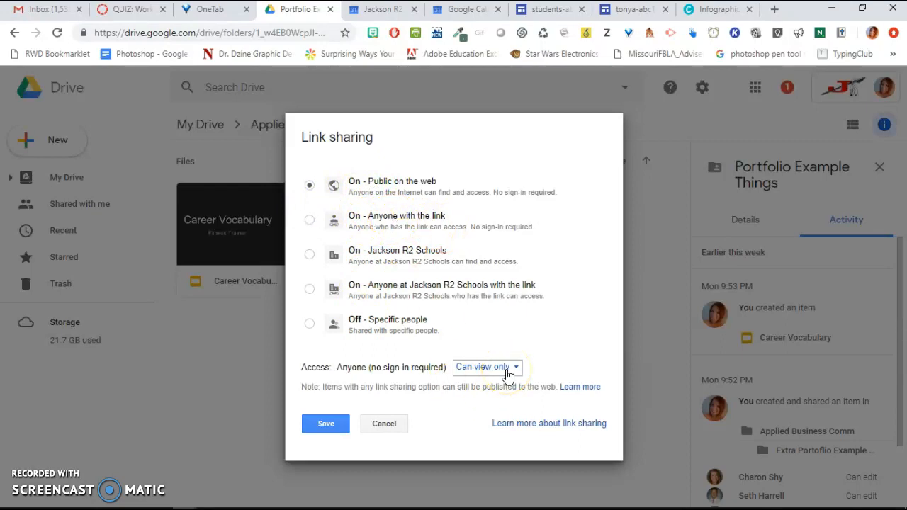
click(334, 424)
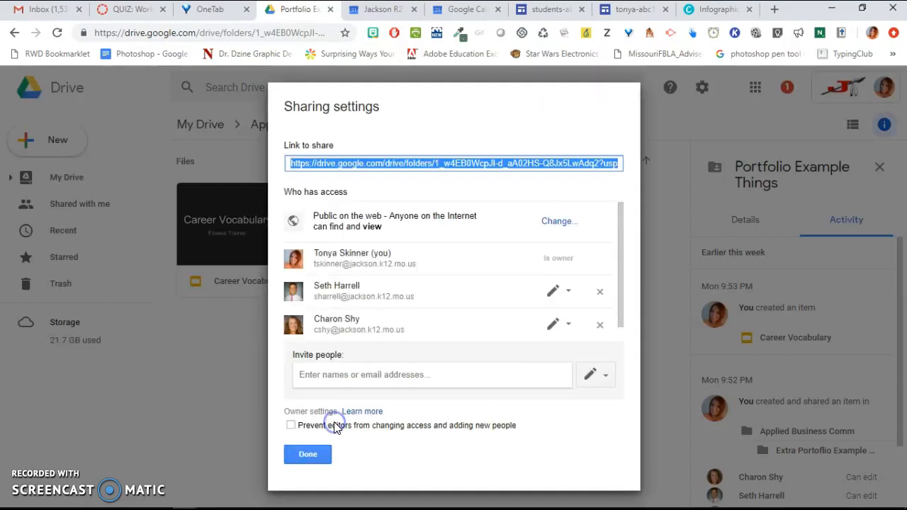
click(322, 453)
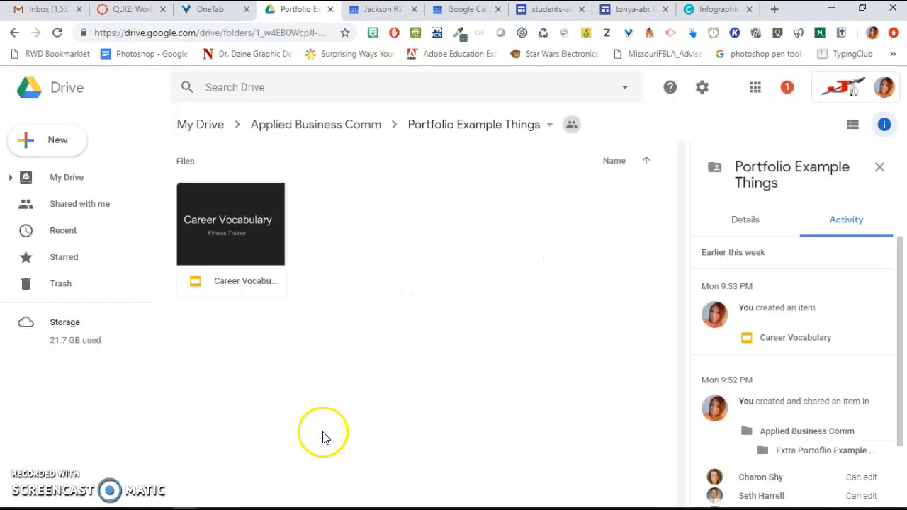
click(571, 125)
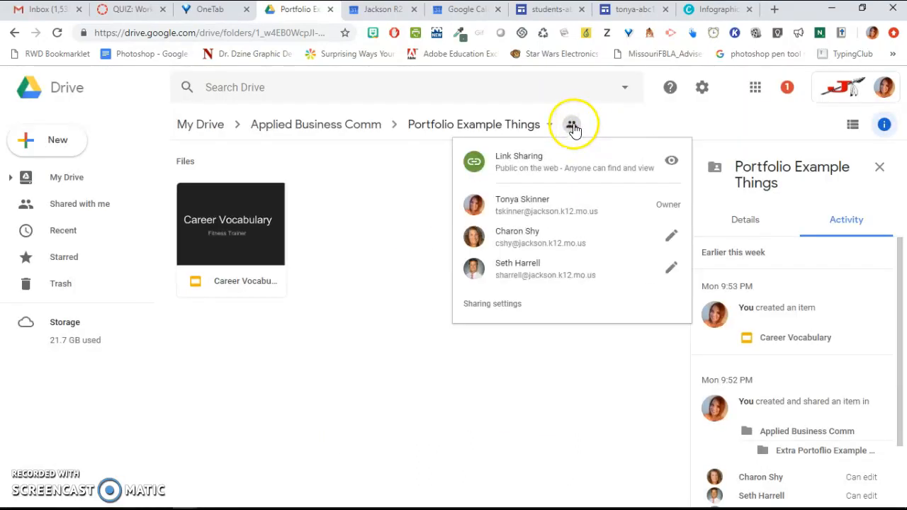
click(550, 12)
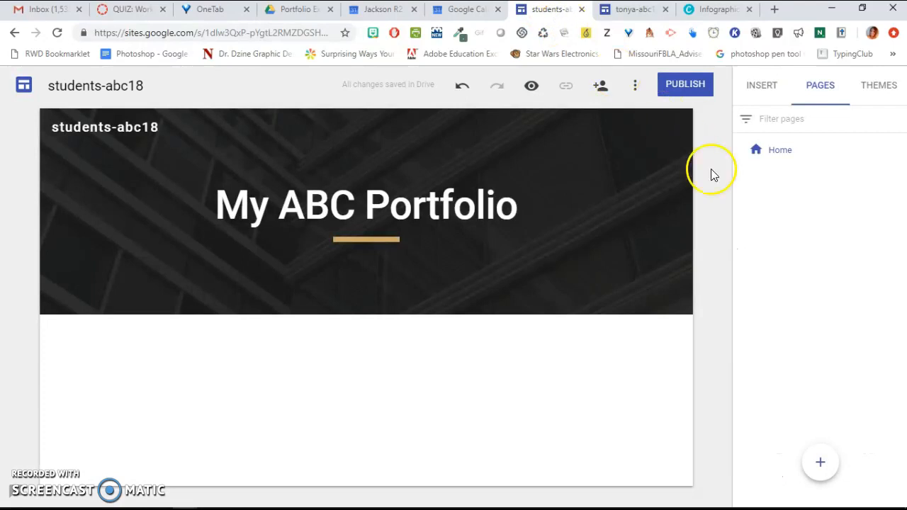
click(635, 88)
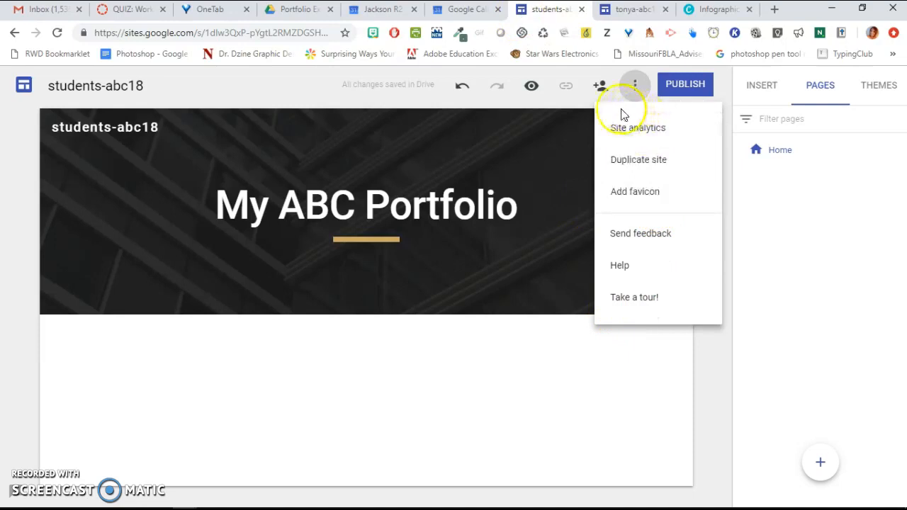
click(566, 99)
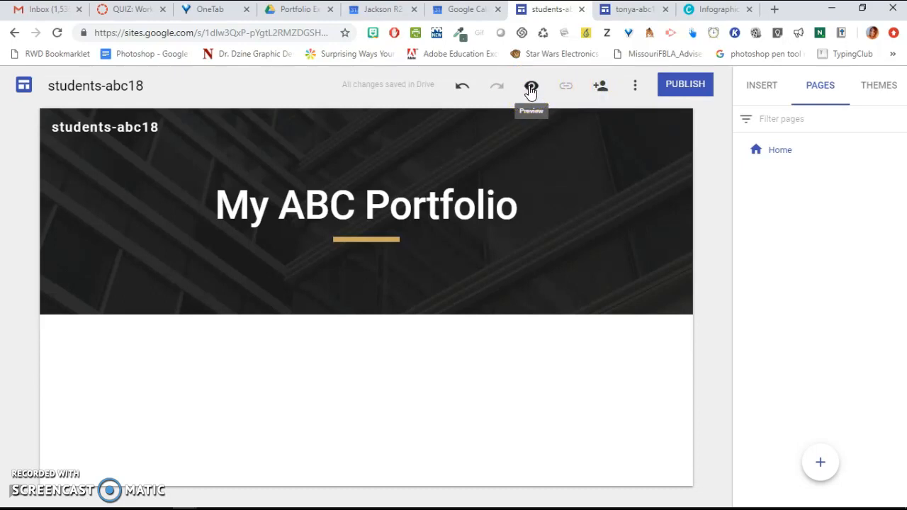
click(883, 96)
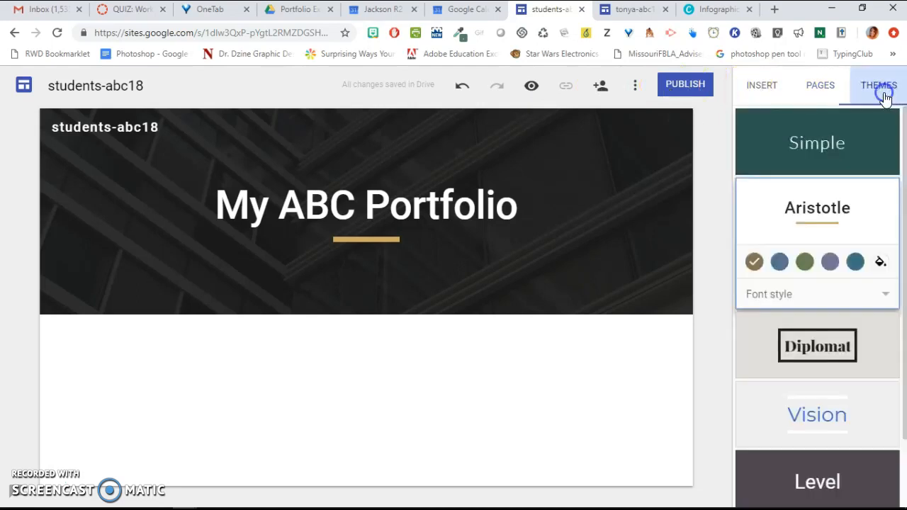
- Publish the site as students-abc18, letting anyone view it and requesting that search engines not display it
click(684, 84)
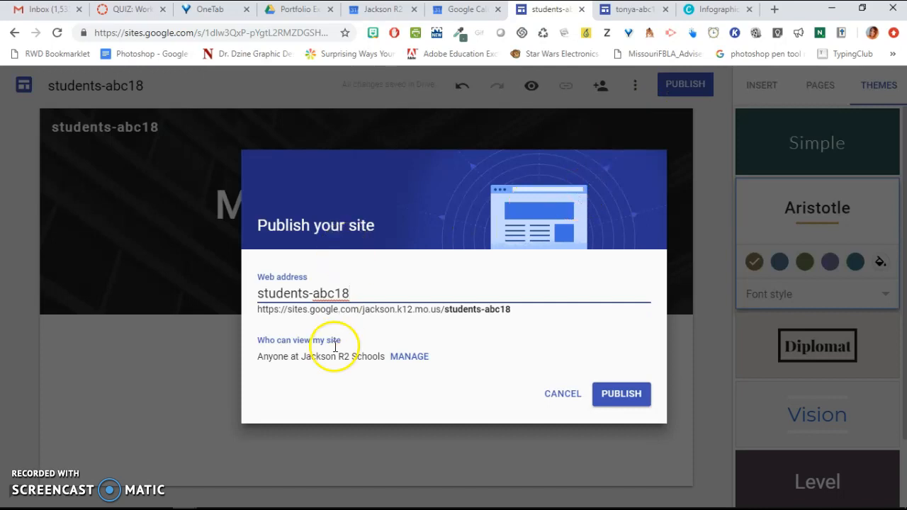
click(418, 363)
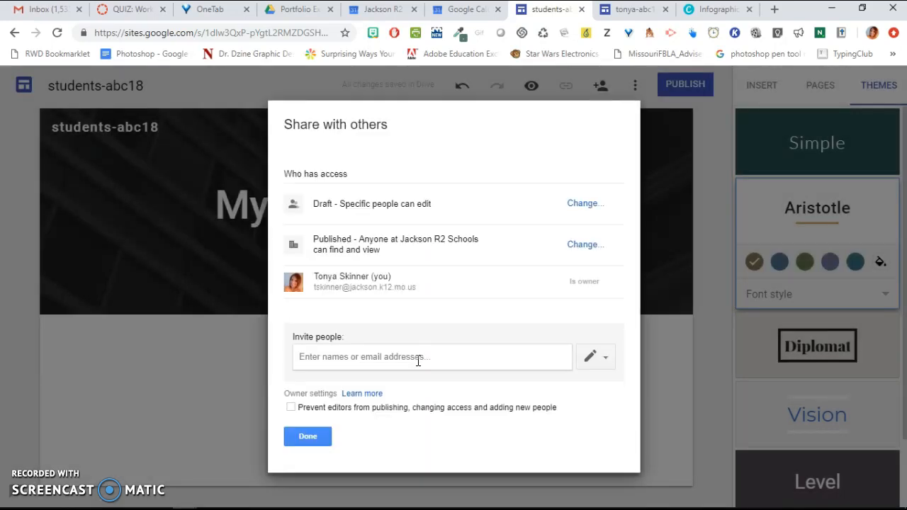
click(418, 354)
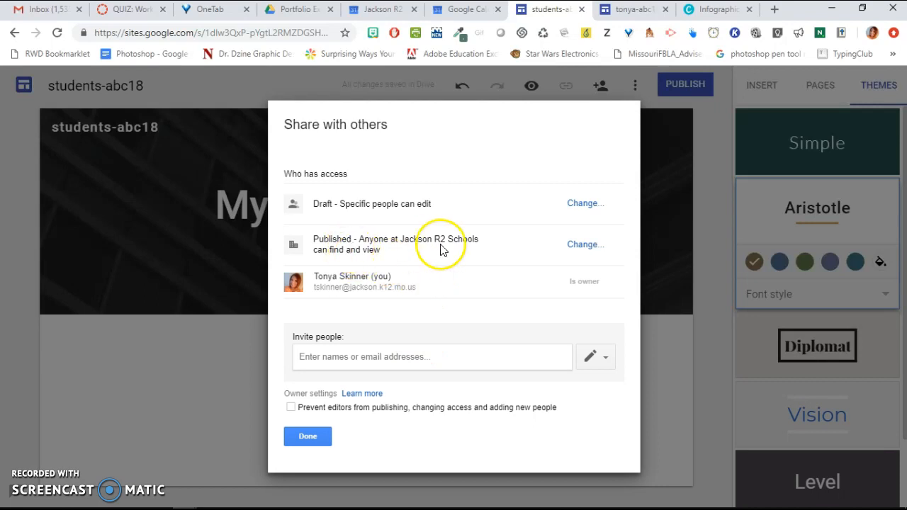
click(587, 245)
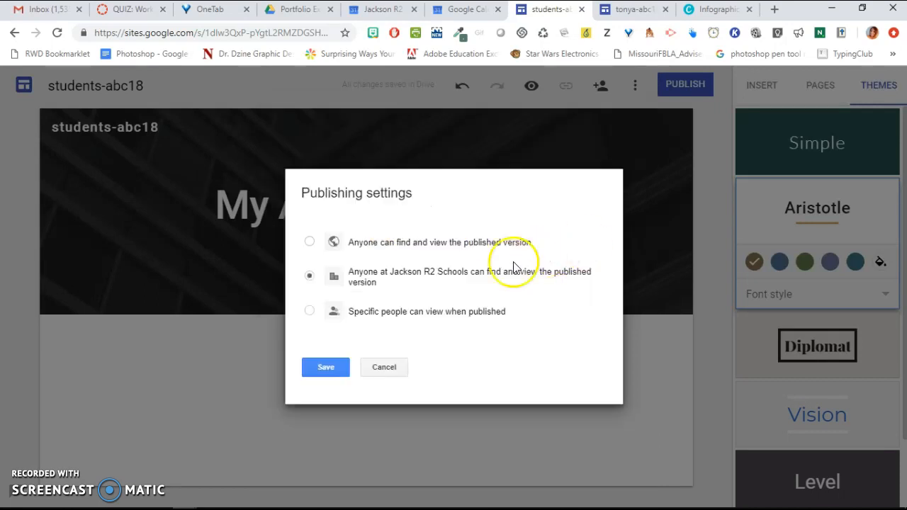
click(309, 246)
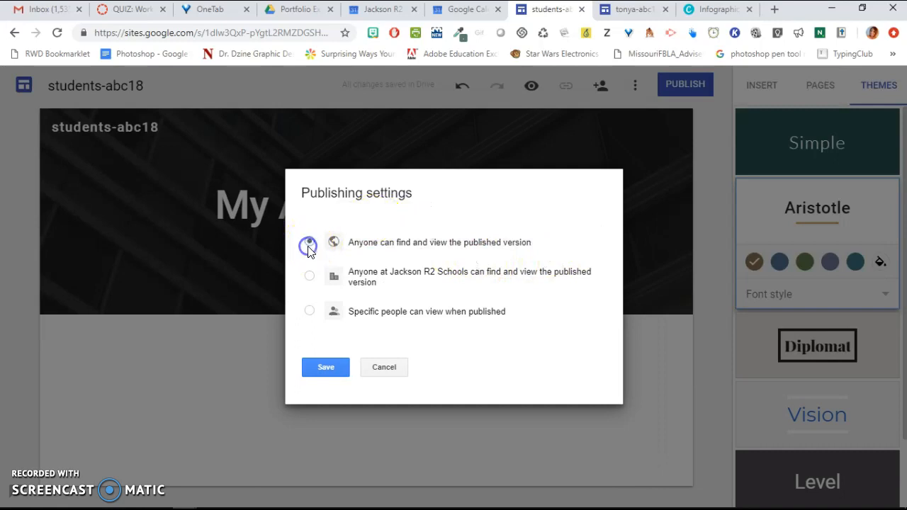
click(327, 371)
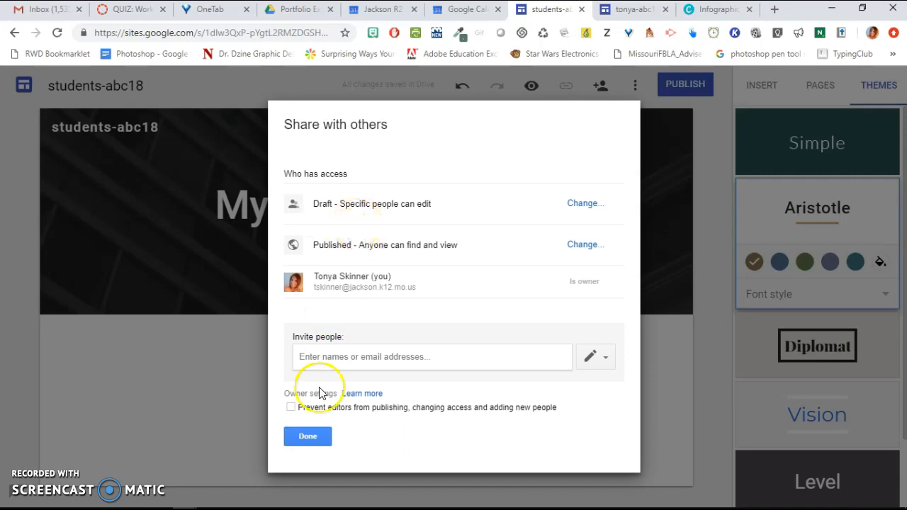
click(308, 437)
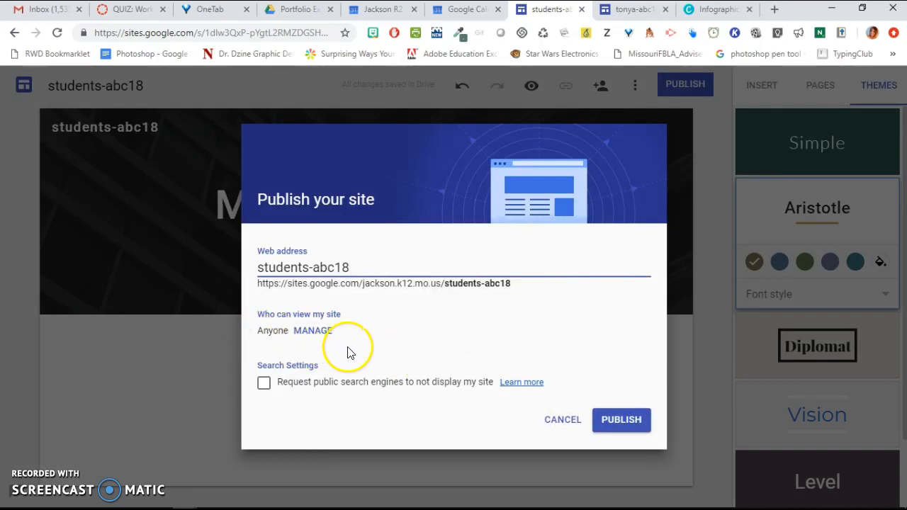
click(264, 385)
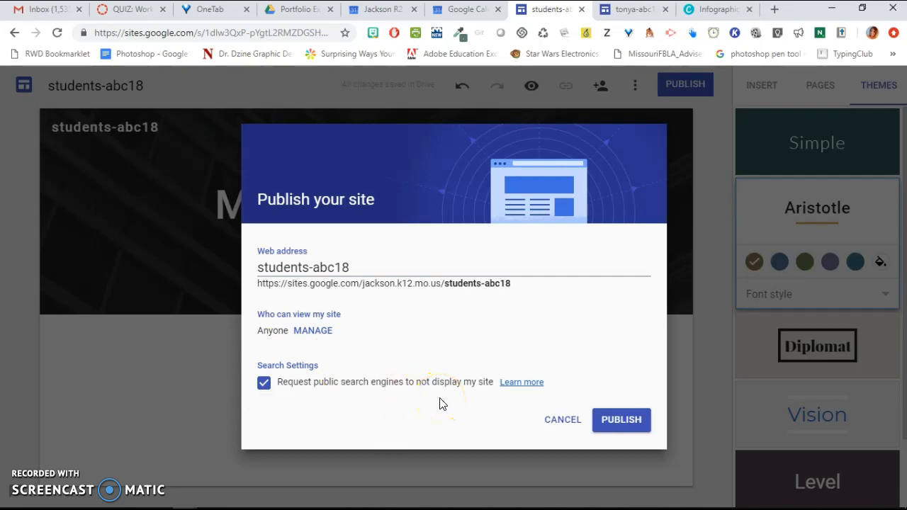
click(619, 419)
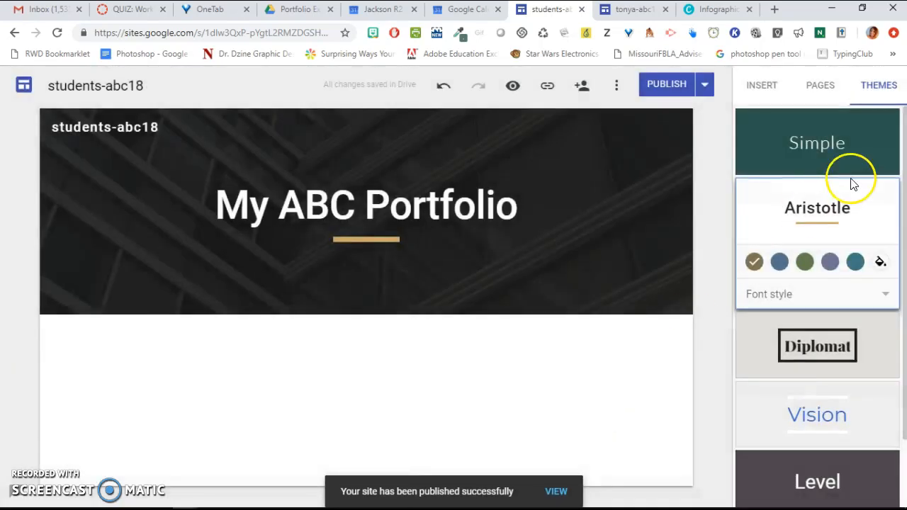
- Open the example site's Nonverbal/Professional Dress page to compare with the new site's page list
click(824, 88)
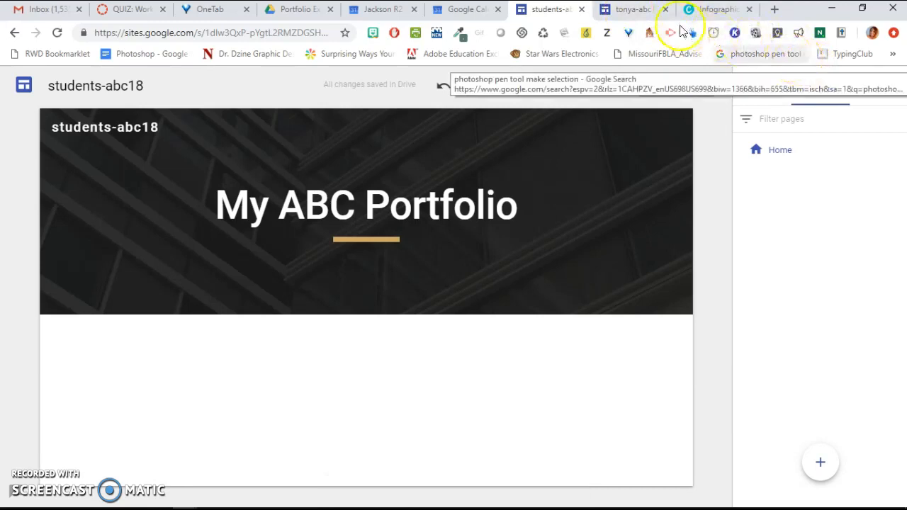
click(638, 10)
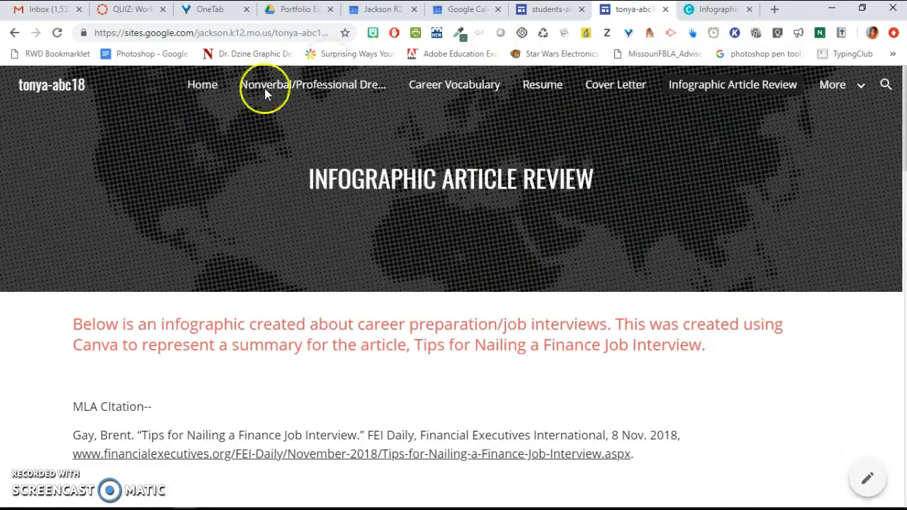
click(294, 93)
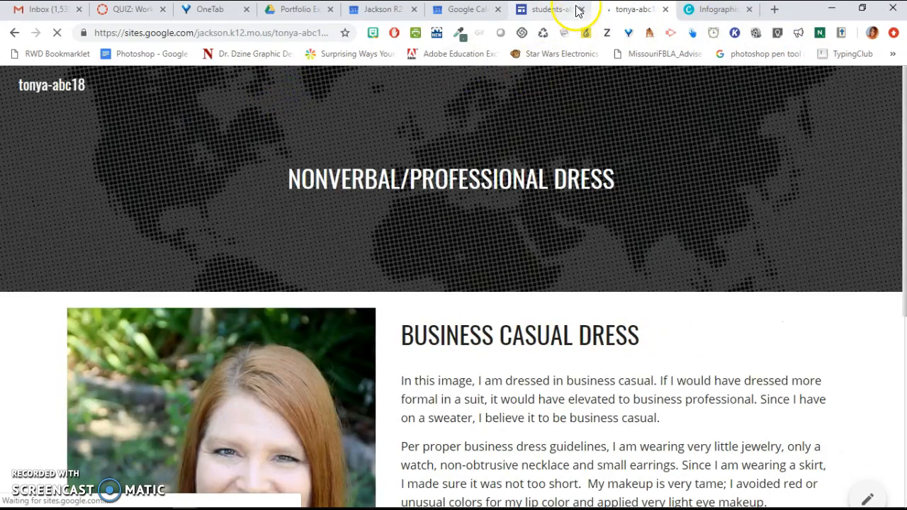
click(556, 10)
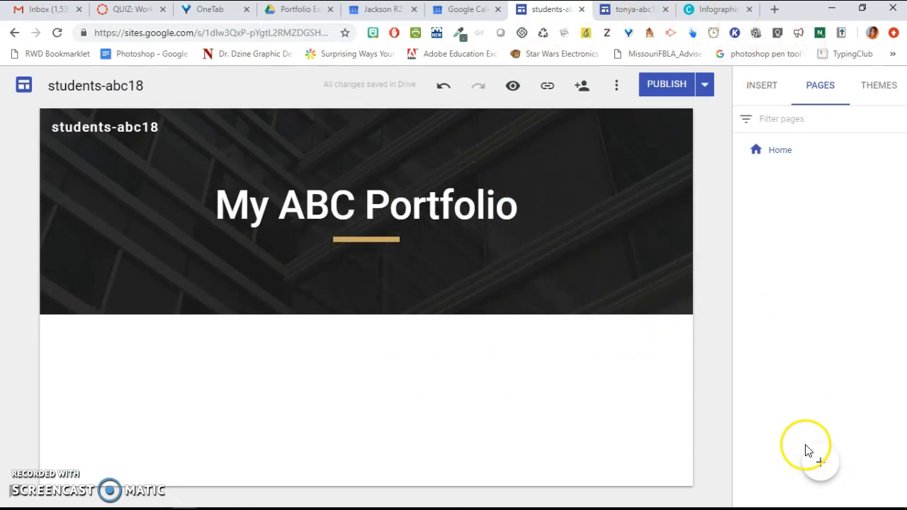
- Add a new page named Nonverbal/Dress to the site
click(820, 466)
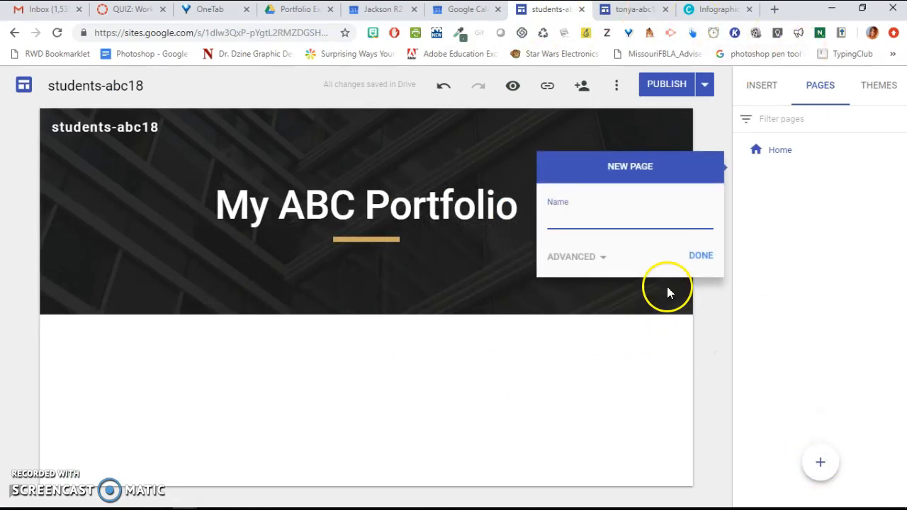
text(Nonverbal)
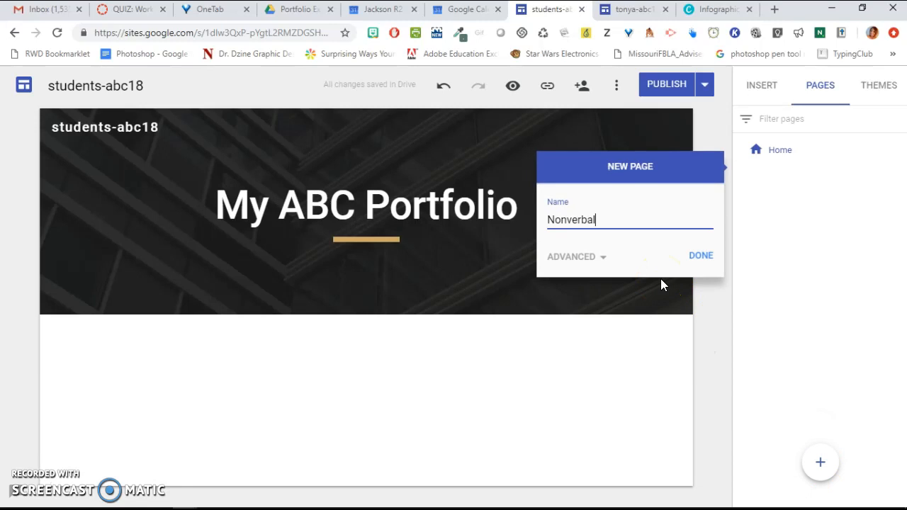
text(/Dress)
click(701, 256)
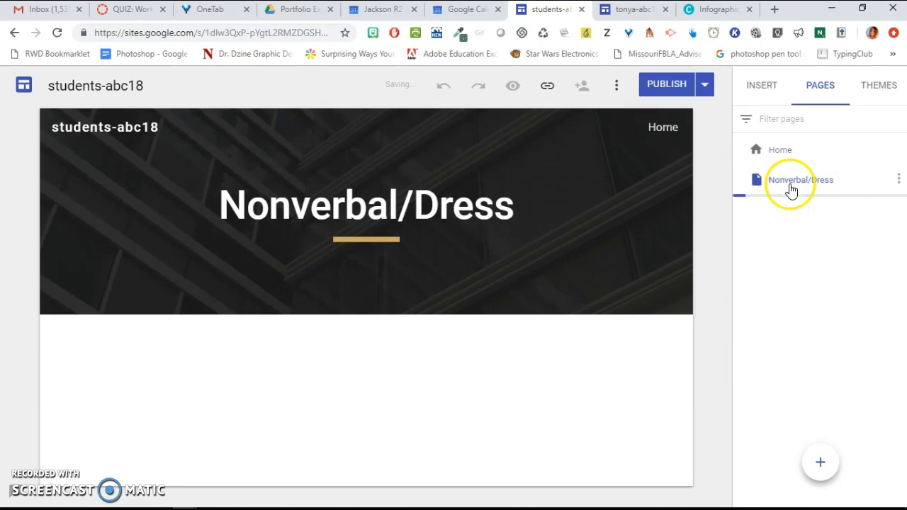
- Check the example site's pages and add a new page named Career Vocabulary
click(631, 12)
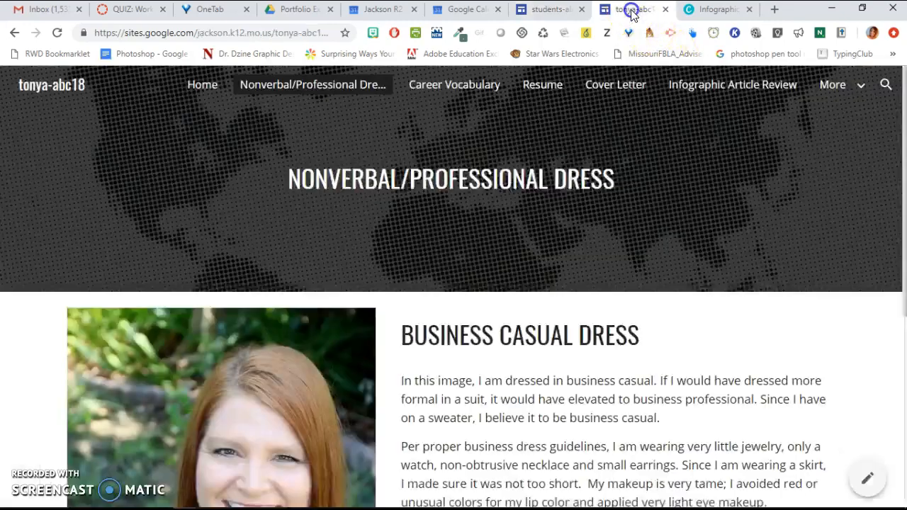
click(548, 13)
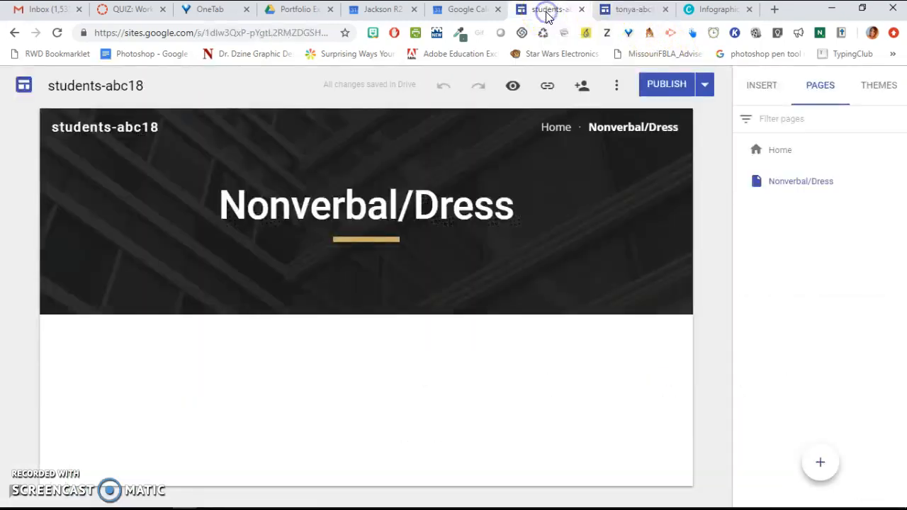
click(817, 464)
text(Career Vocabula)
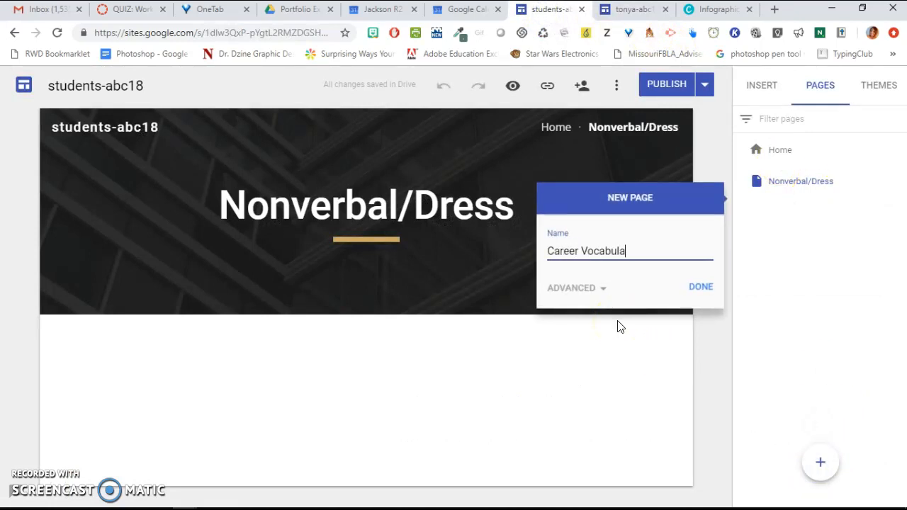
text(ry)
click(697, 289)
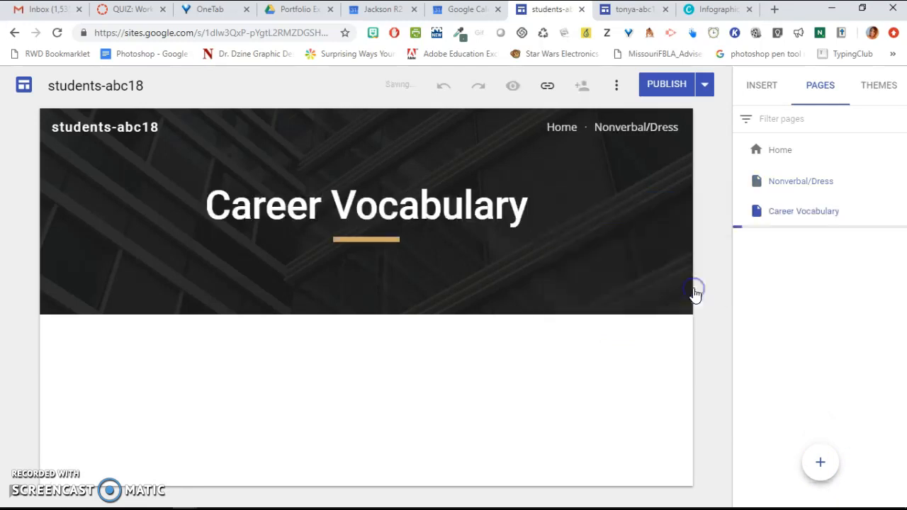
- Add a new page named Resume to the site
click(820, 462)
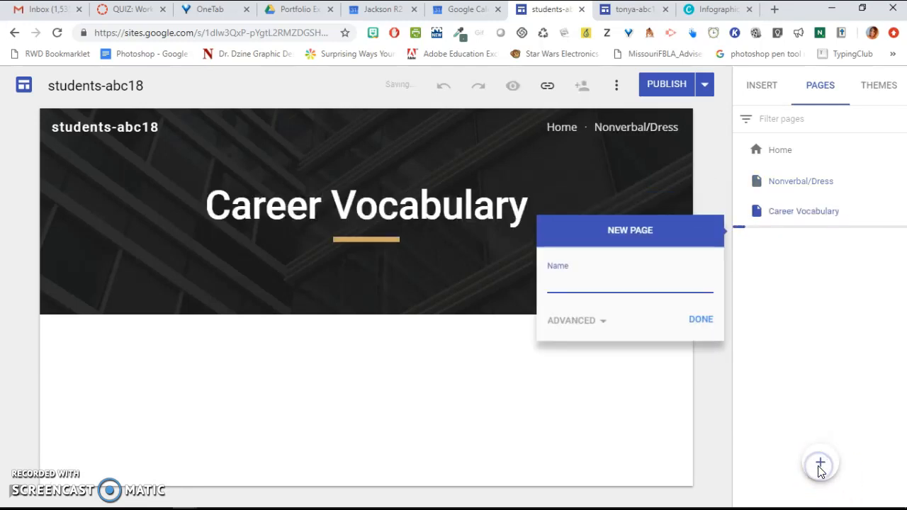
text(Resume)
click(703, 323)
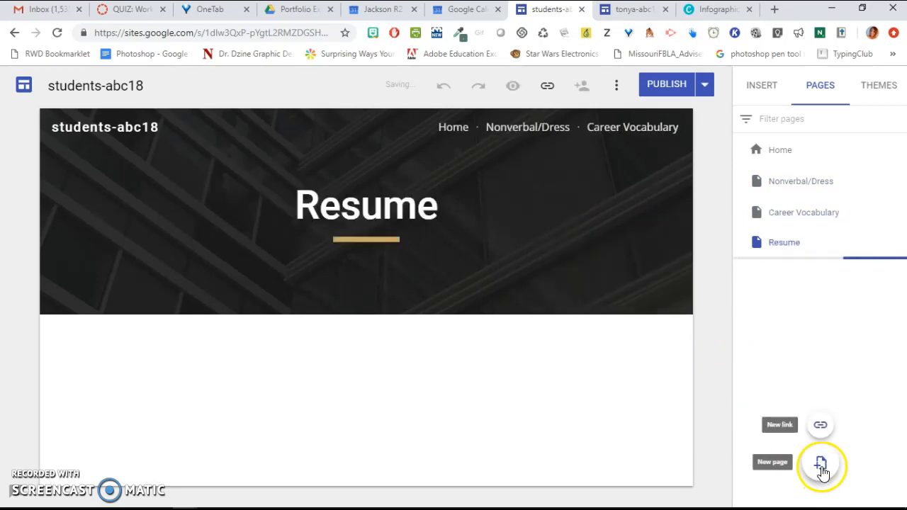
- Add a new page named Cover Letter to the site
click(821, 466)
text(Cover Lett)
key(BackSpace)
key(BackSpace)
key(BackSpace)
key(BackSpace)
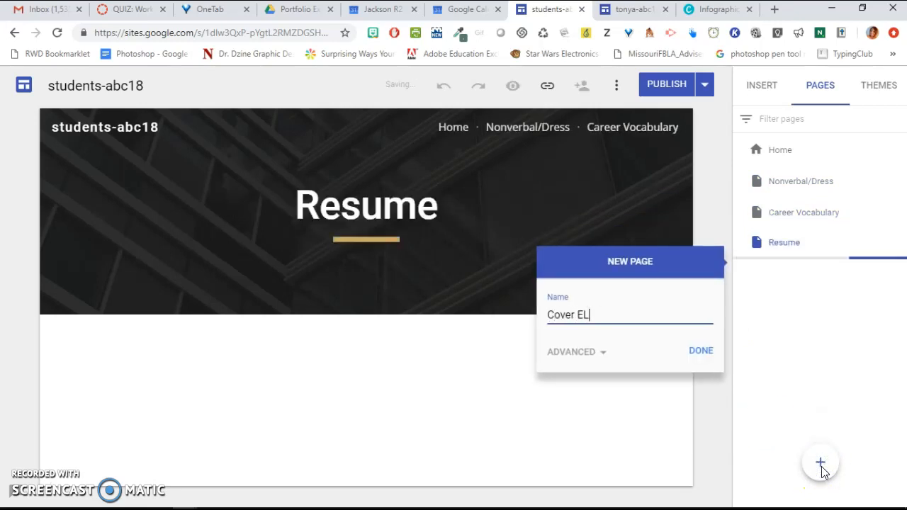
text(lette)
key(BackSpace)
key(BackSpace)
key(BackSpace)
key(BackSpace)
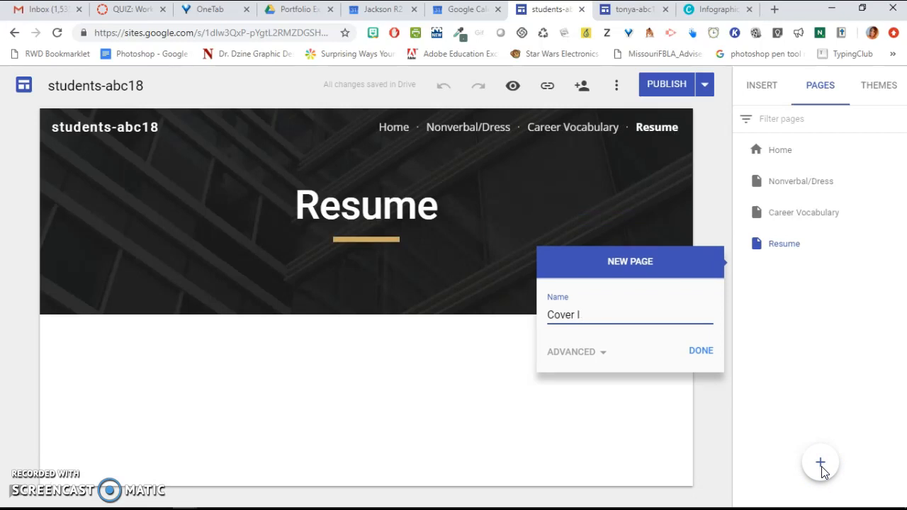
text(Letter)
click(702, 350)
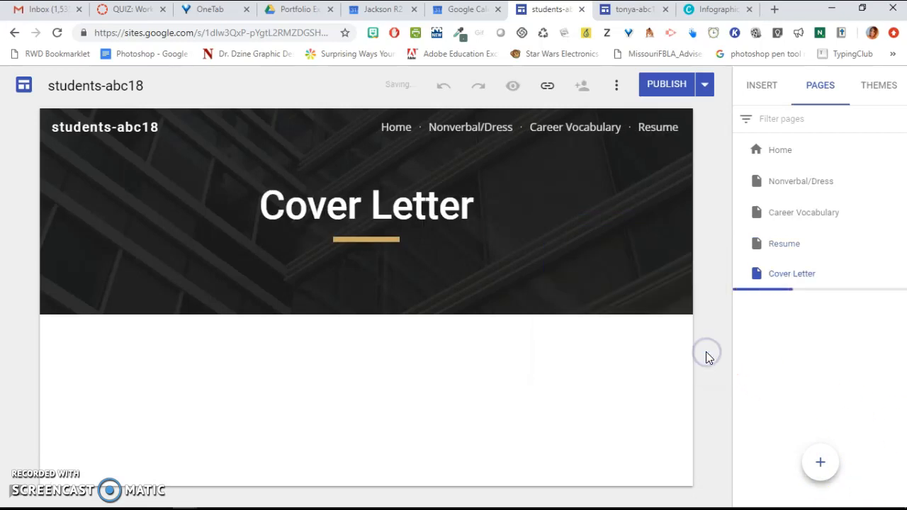
- Check the example site's pages and add a new page named Infographic Article Review
click(626, 9)
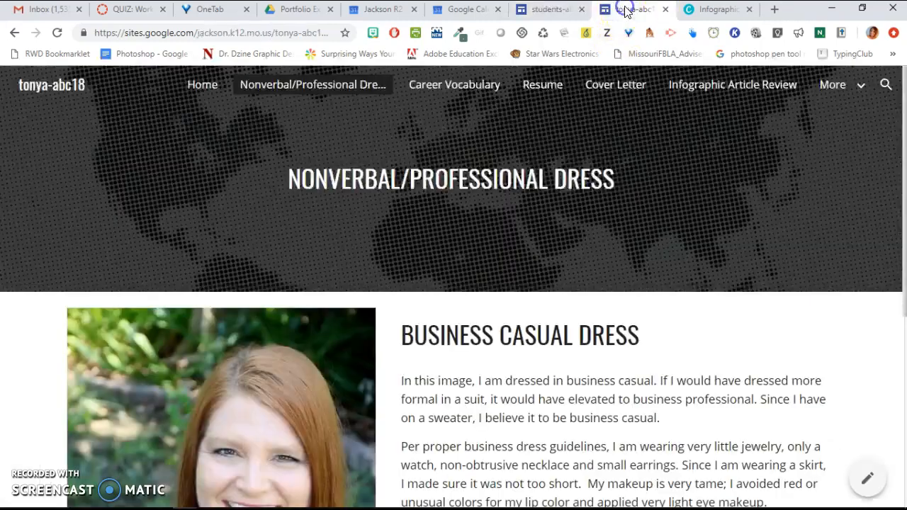
click(565, 10)
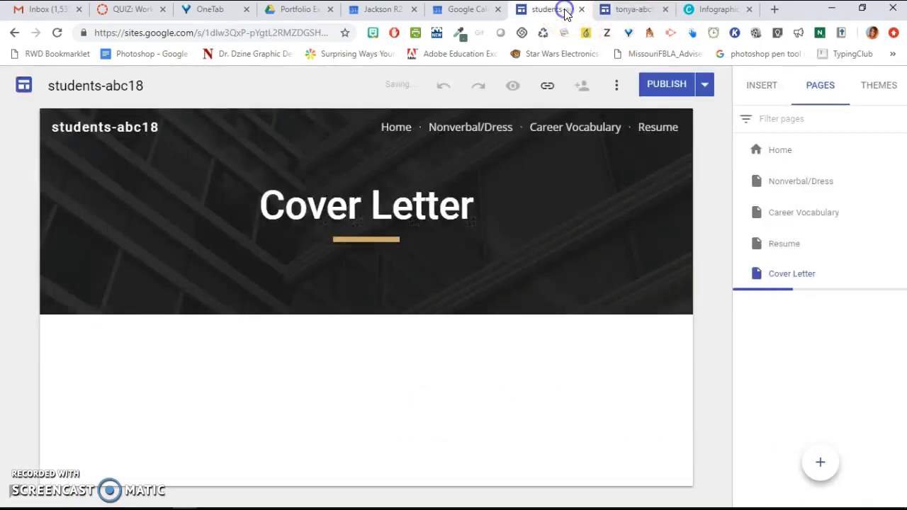
click(820, 464)
text(Infographic Article Review)
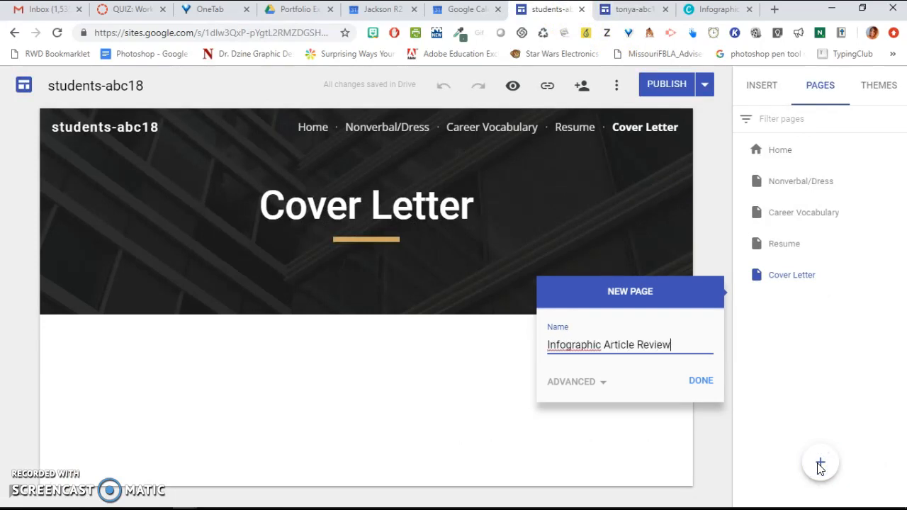
click(700, 379)
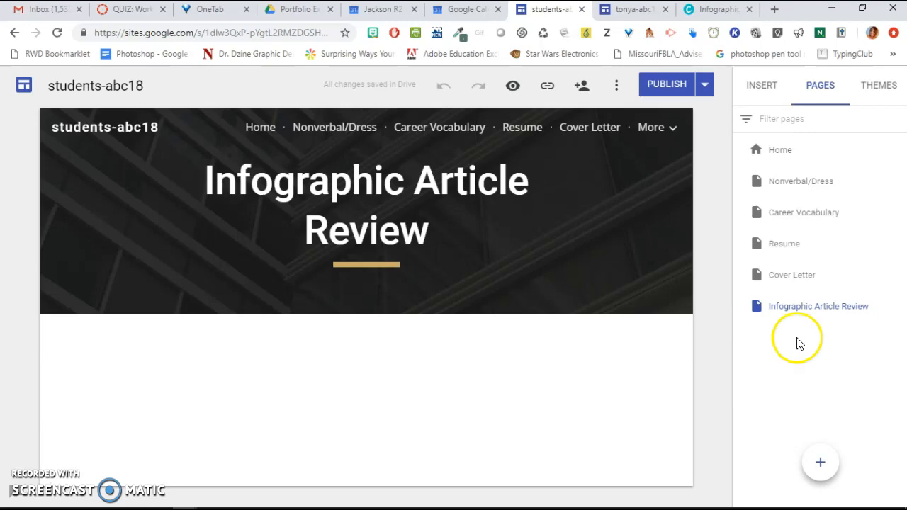
- Open the Home page and browse the available insert options
click(780, 156)
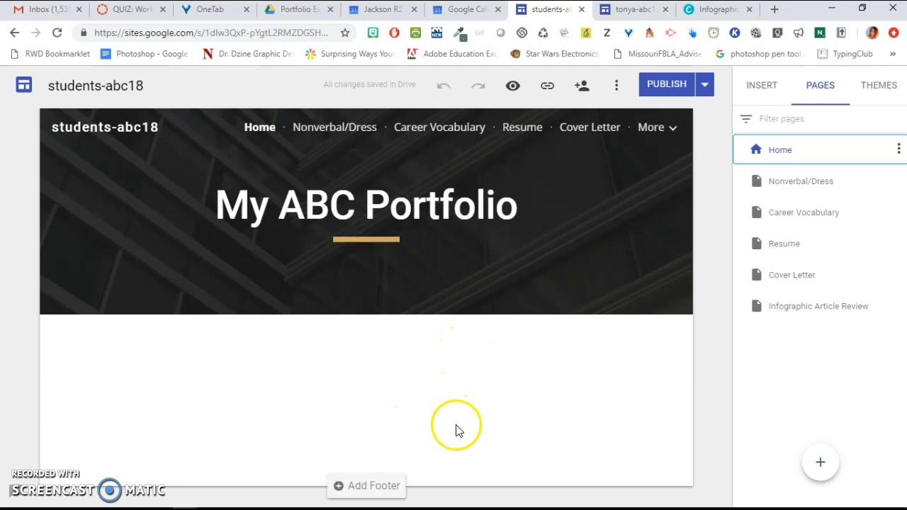
click(757, 85)
click(783, 138)
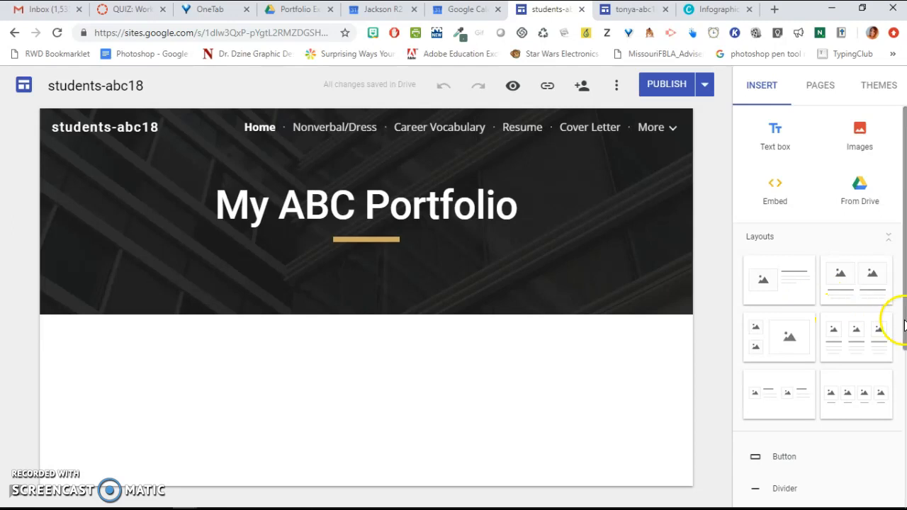
scroll(899, 322, down, 2)
scroll(818, 304, down, 1)
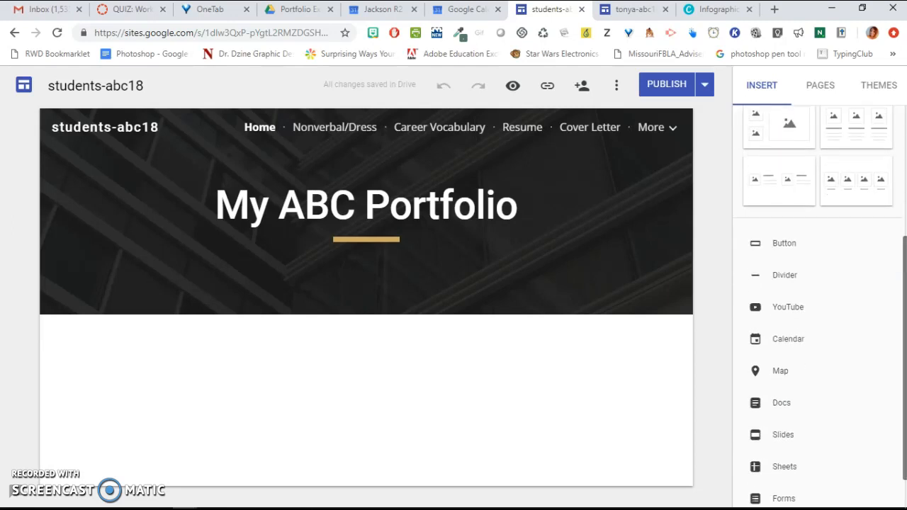
scroll(902, 319, up, 3)
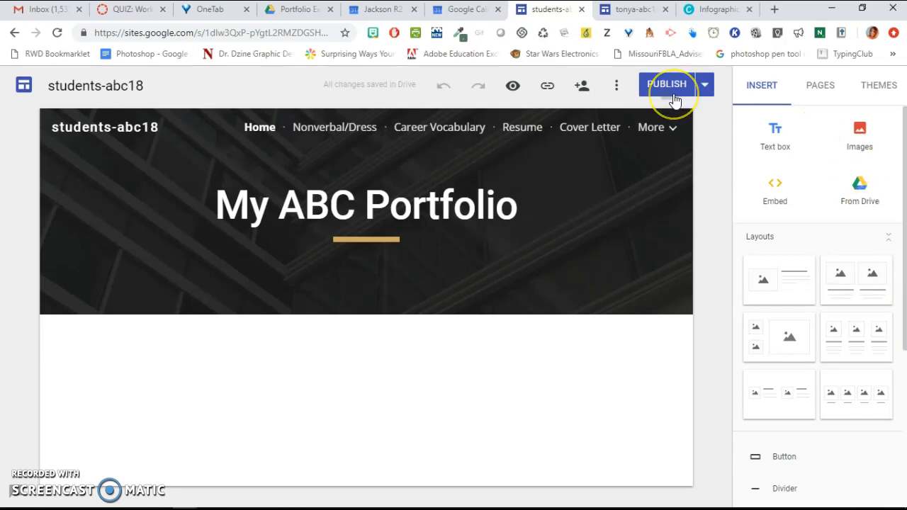
- Open the Career Vocabulary page and compare it with the Drive folder and the example site
click(822, 87)
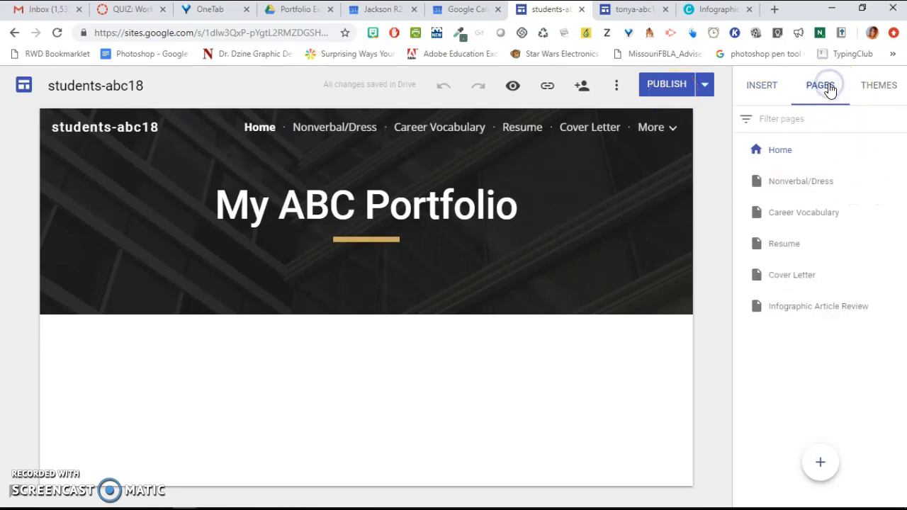
click(801, 221)
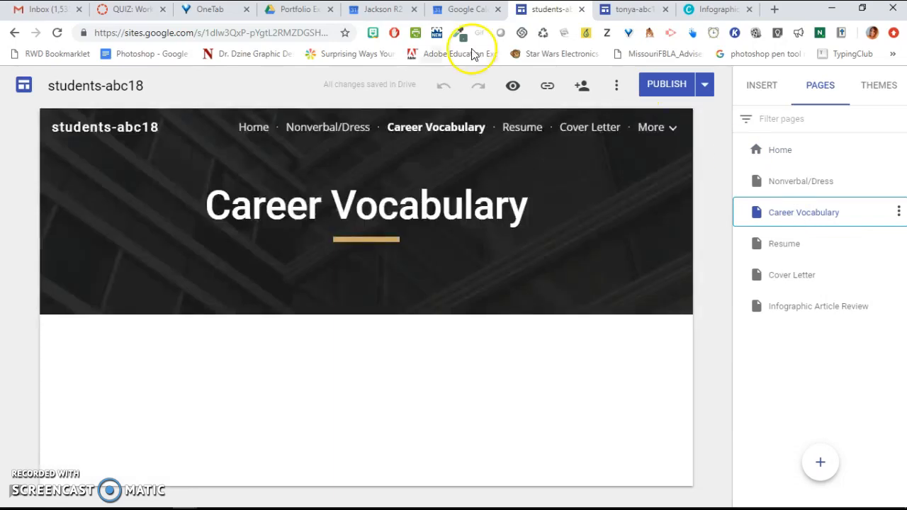
click(302, 10)
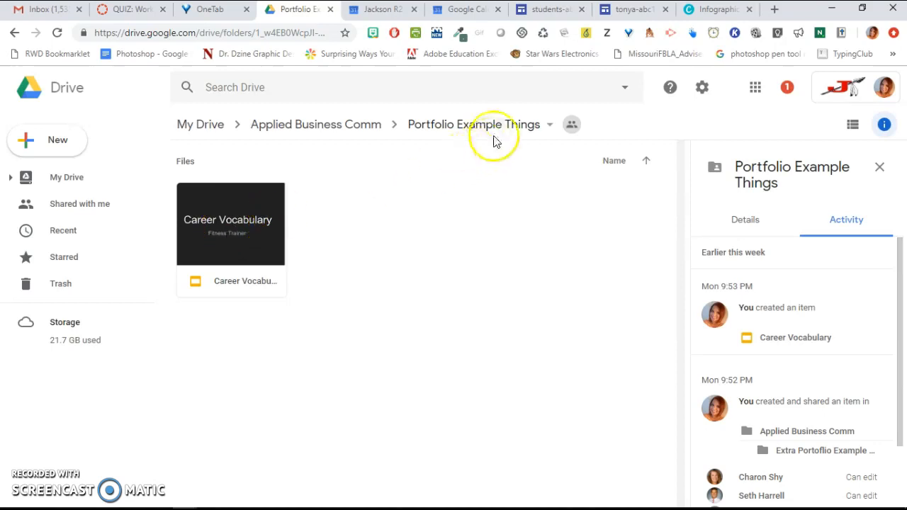
click(616, 11)
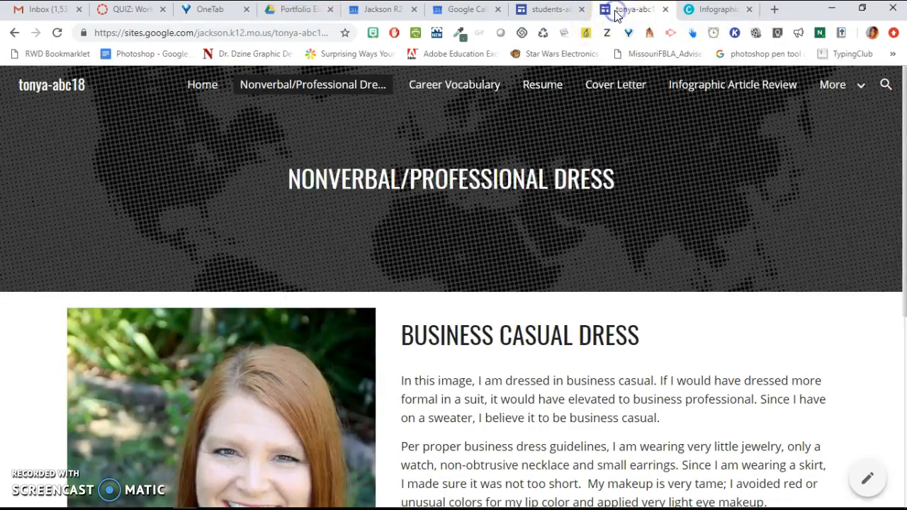
click(557, 10)
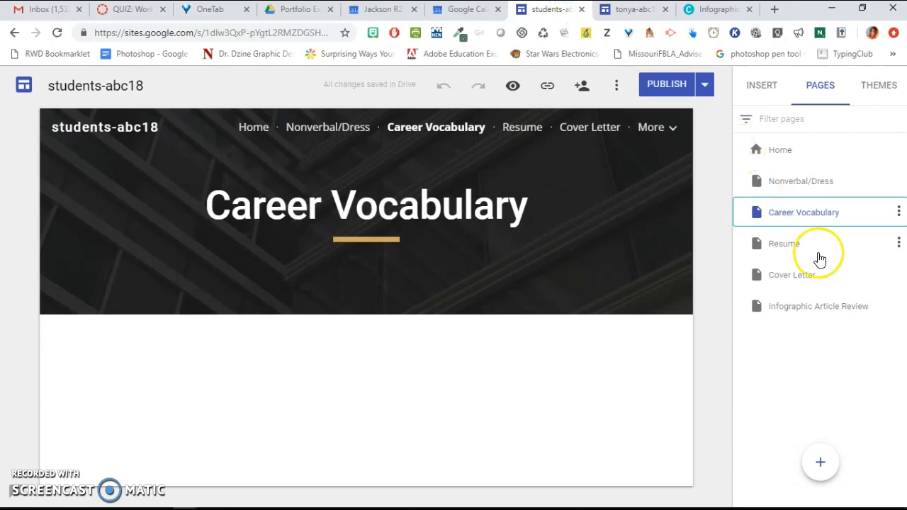
- Add a text box on Career Vocabulary reading "I have chosen Fitness Trainer as my career choice. Here is an overview of vocabulary related to that career."
click(758, 84)
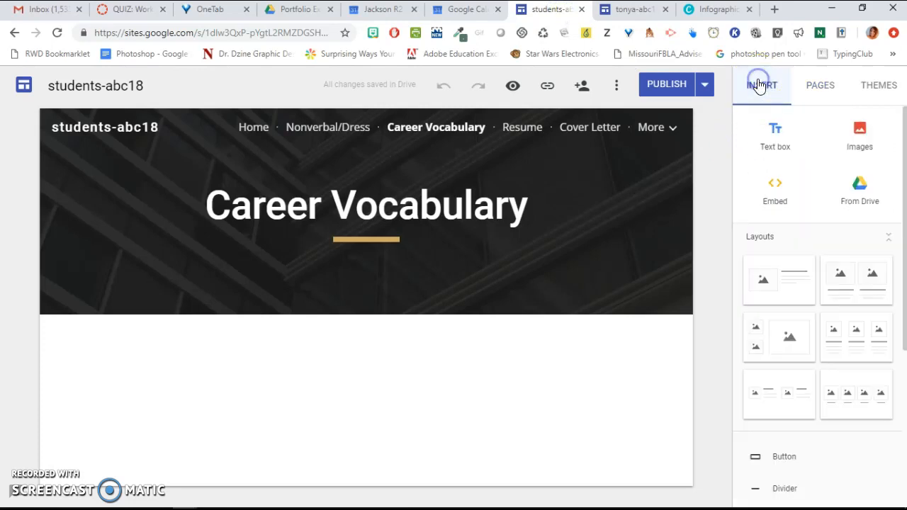
click(776, 132)
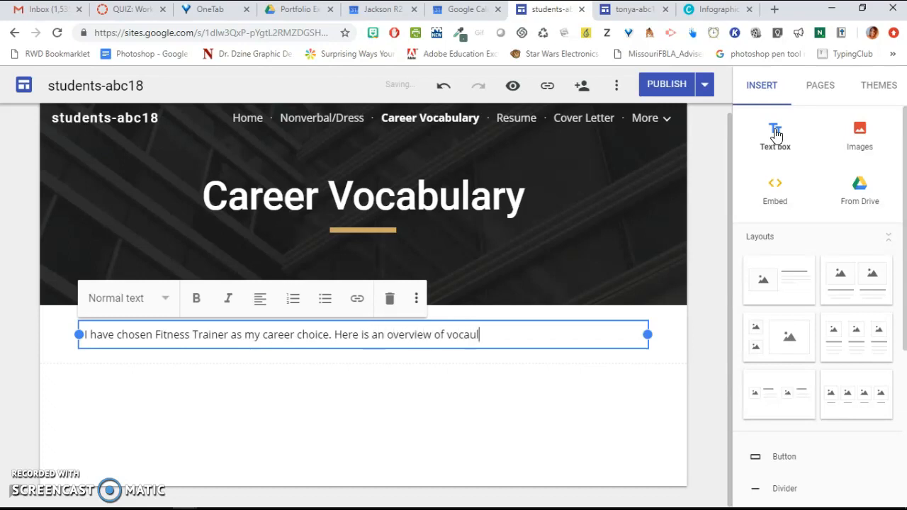
text(bulary related to that career.)
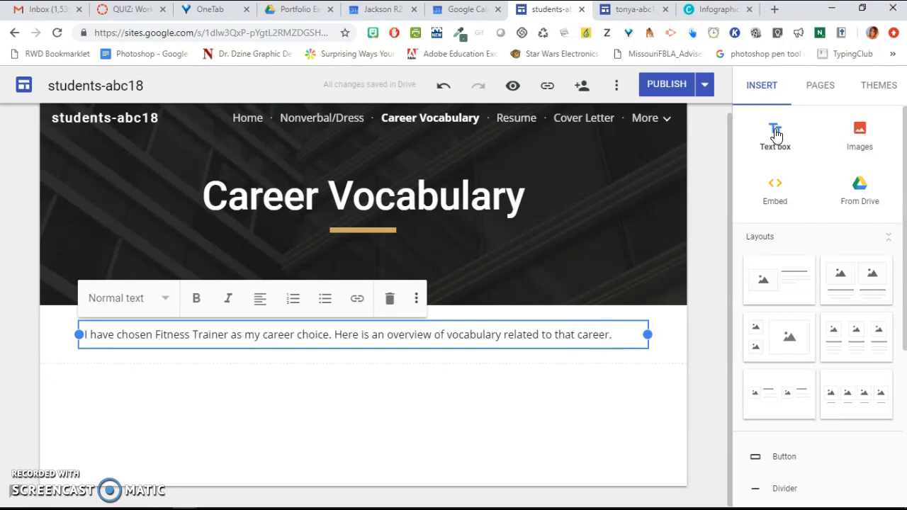
click(606, 390)
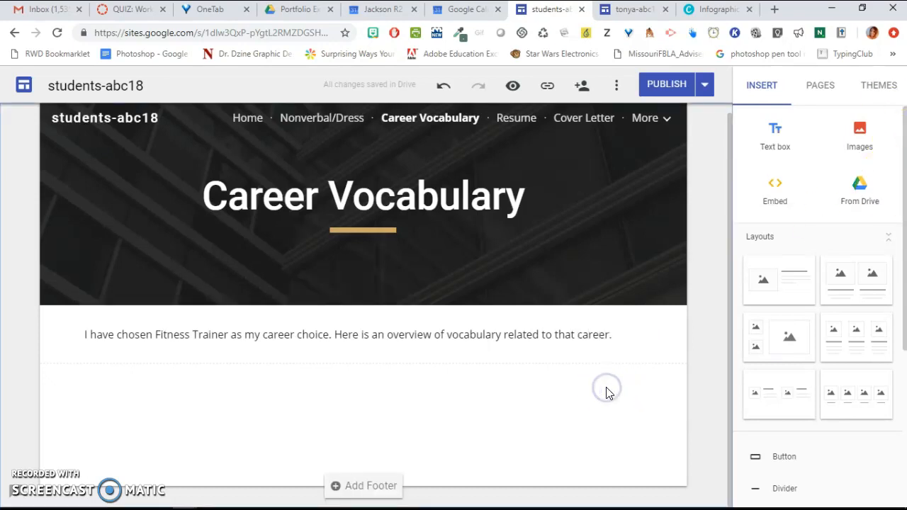
- Insert the Career Vocabulary presentation from the Drive folder Portfolio Example Things and enlarge it to about the content width
click(860, 193)
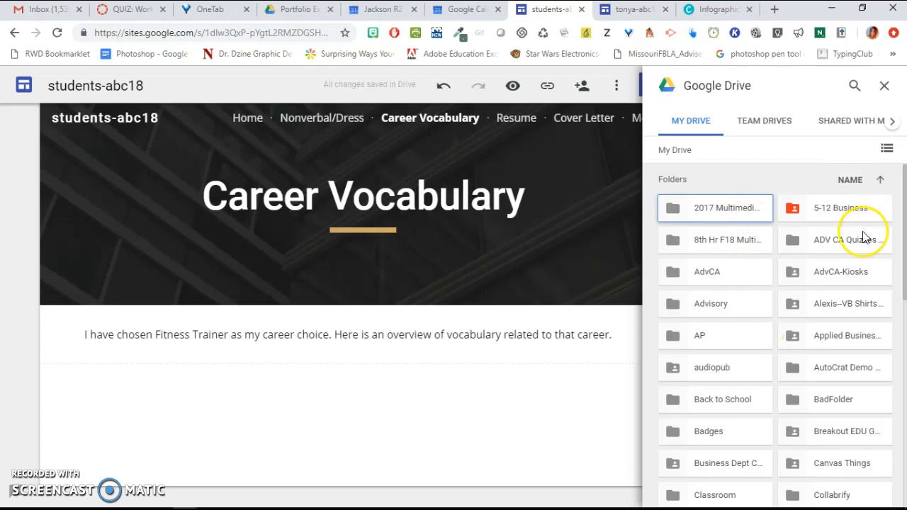
double_click(836, 344)
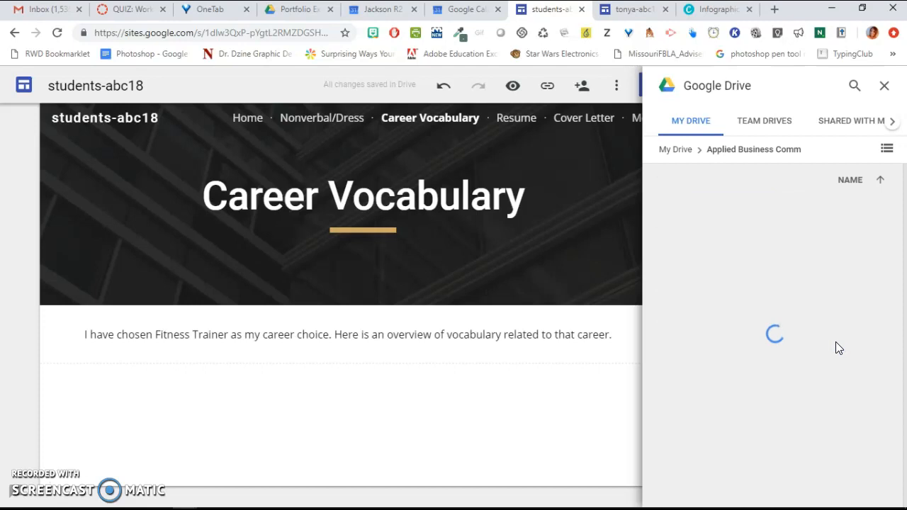
double_click(836, 346)
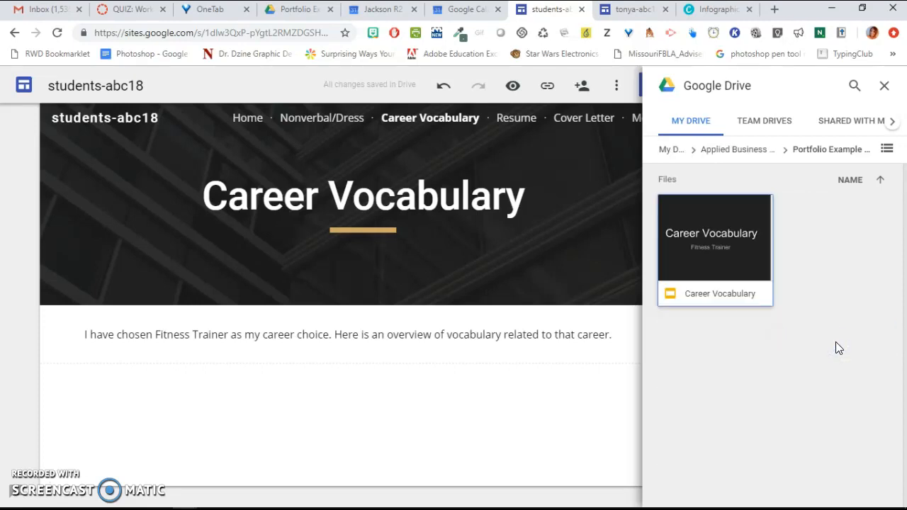
click(734, 279)
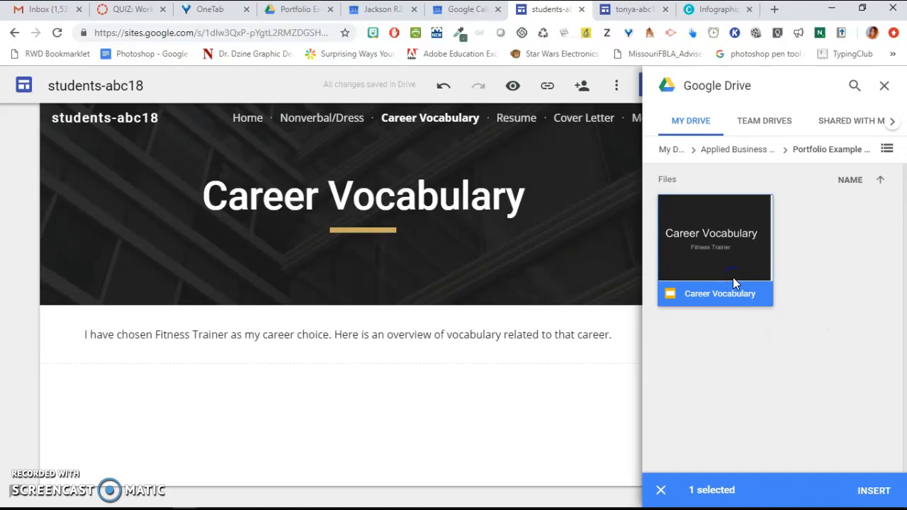
click(856, 94)
click(877, 492)
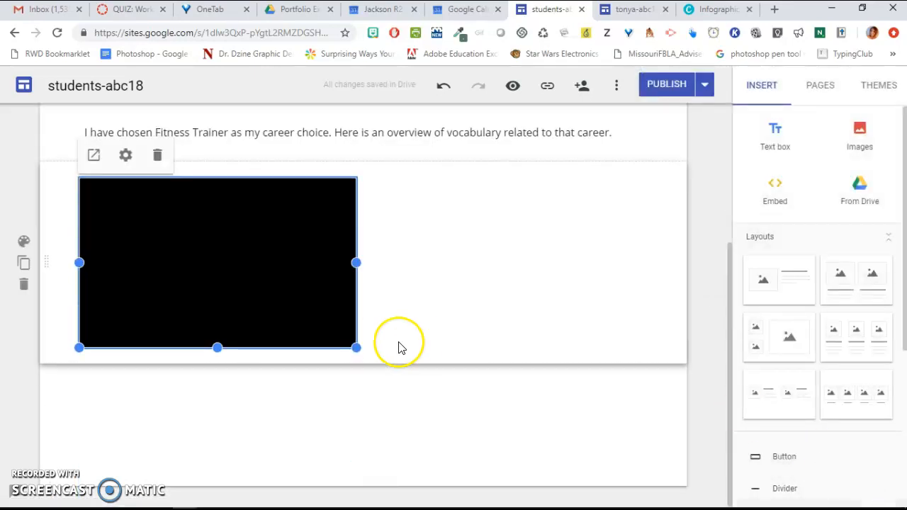
drag(357, 350, 600, 492)
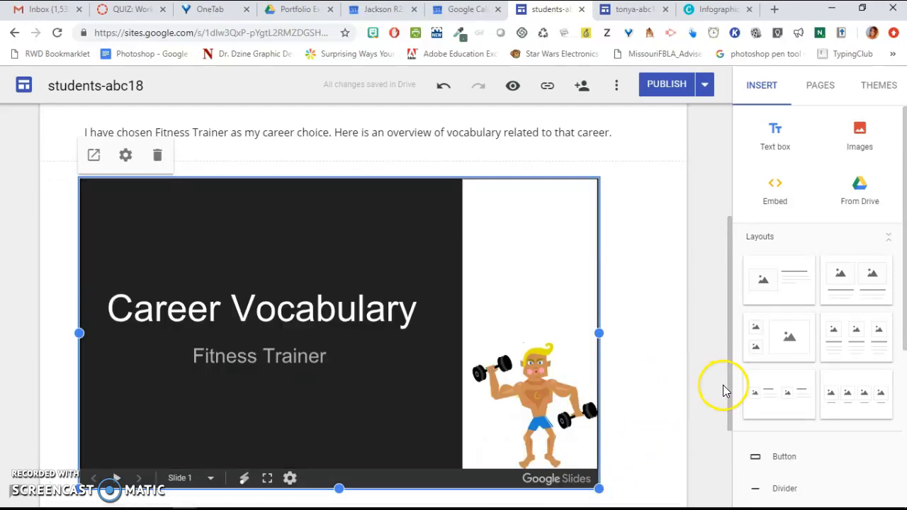
drag(730, 397, 741, 230)
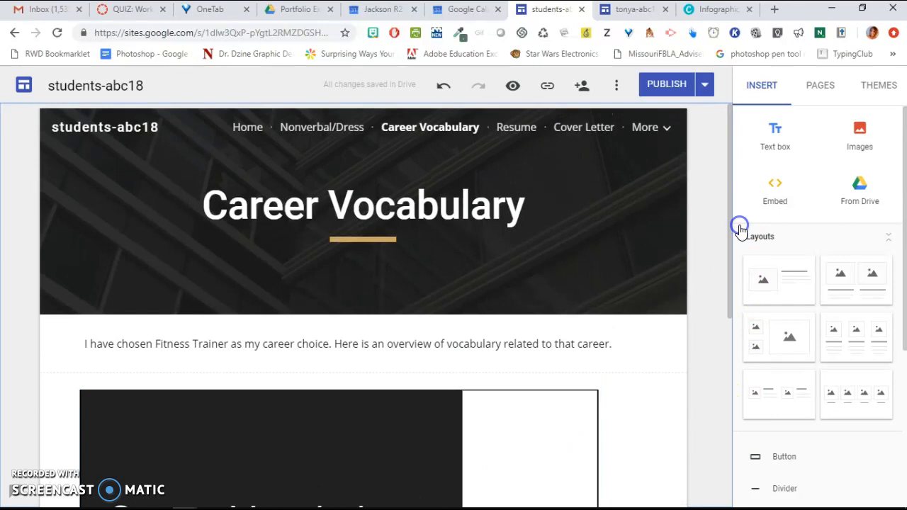
- Publish the site and view the published Career Vocabulary page
click(666, 89)
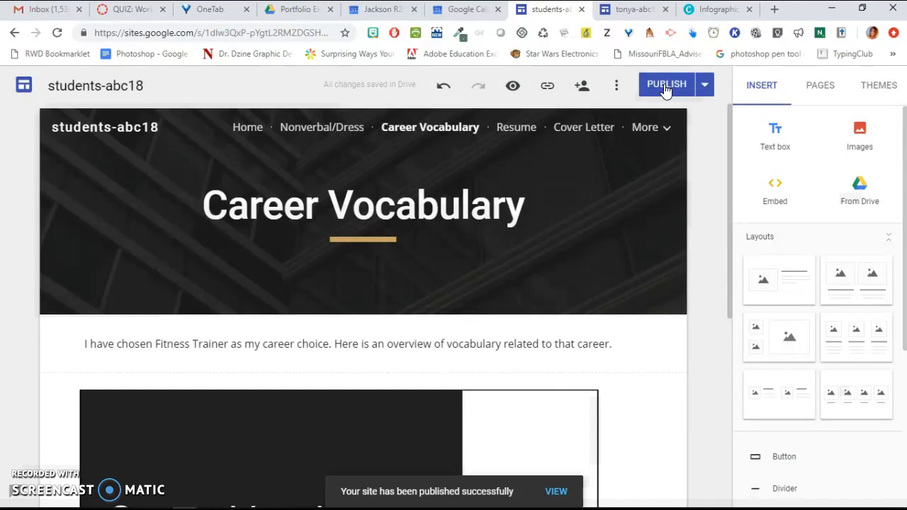
click(556, 492)
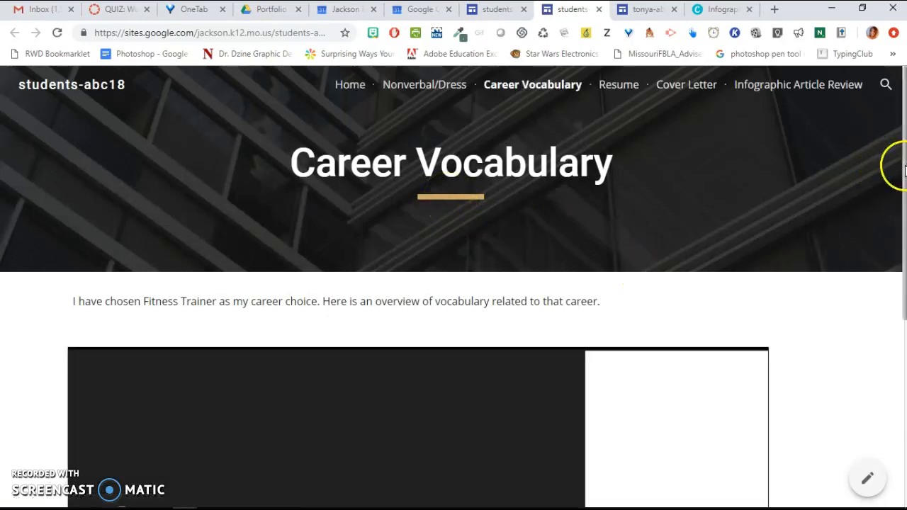
scroll(891, 162, down, 3)
scroll(893, 118, up, 3)
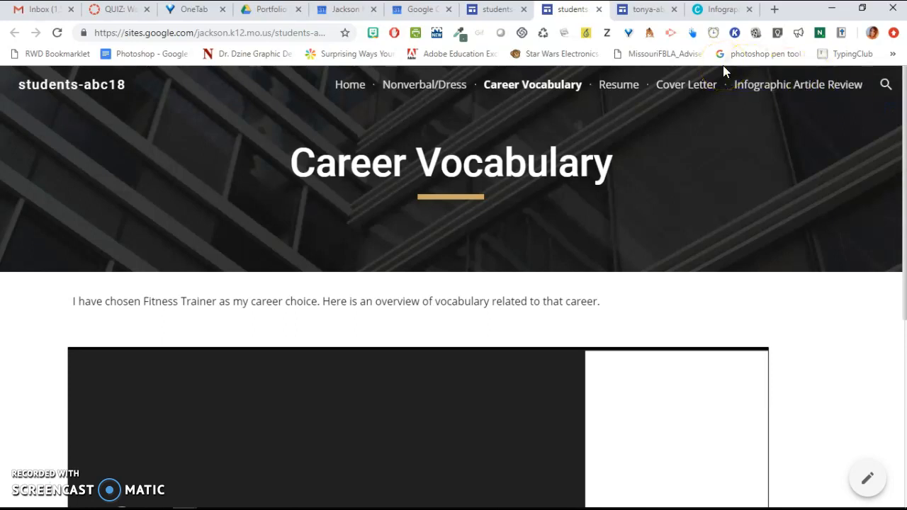
- Open the embed sharing options for the Canva infographic, then return to the published site
click(716, 10)
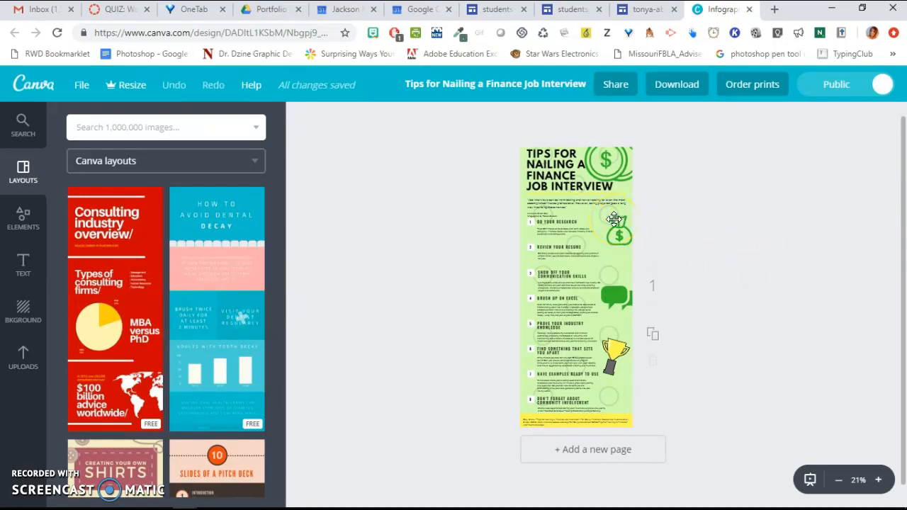
click(613, 88)
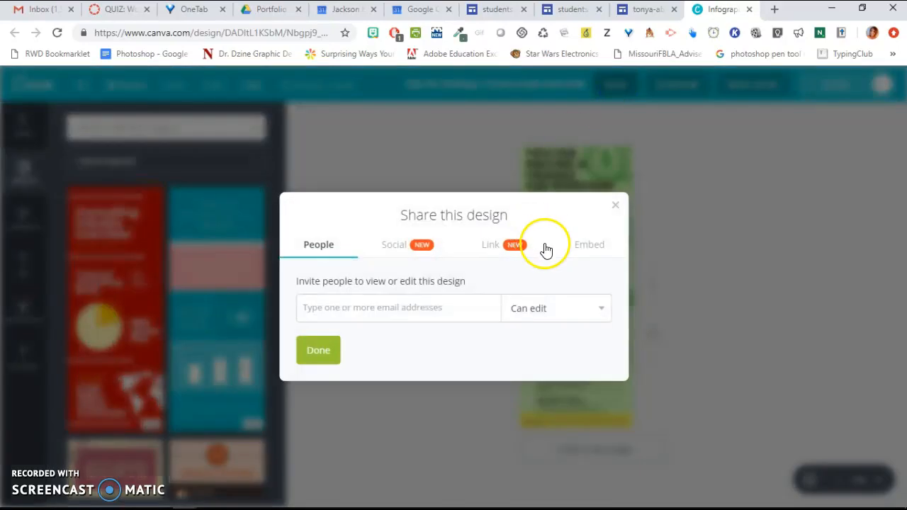
click(594, 261)
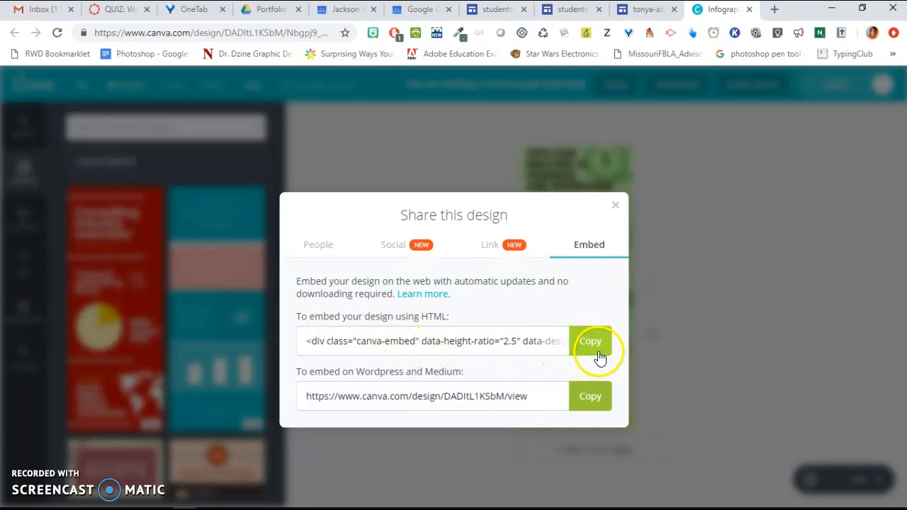
click(644, 11)
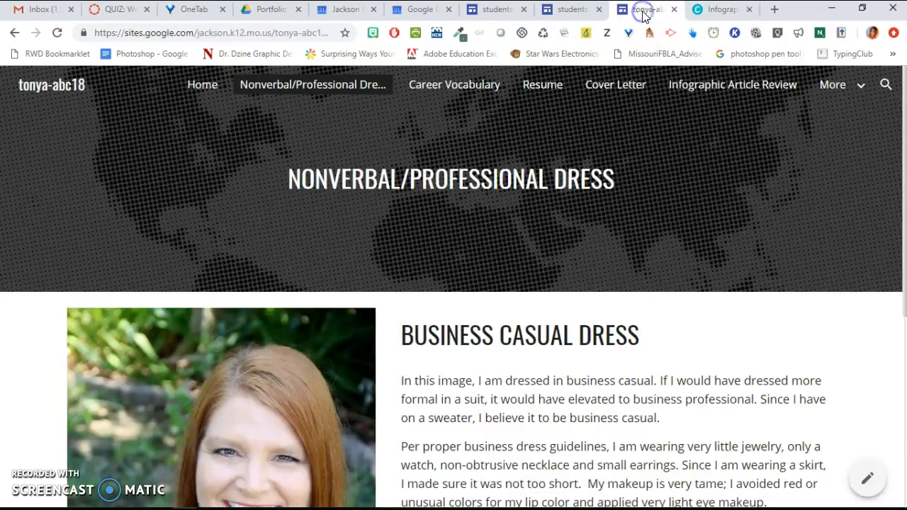
click(581, 10)
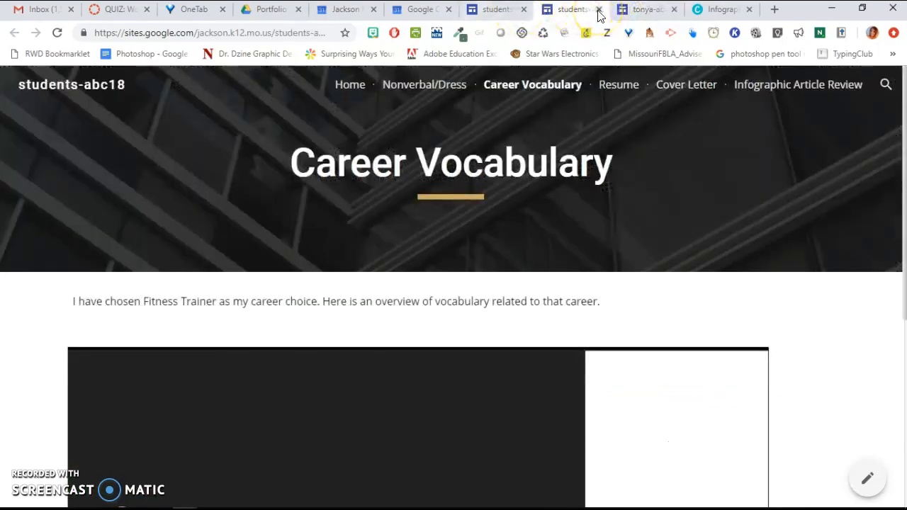
- Open the Infographic Article Review page in the site editor
click(599, 10)
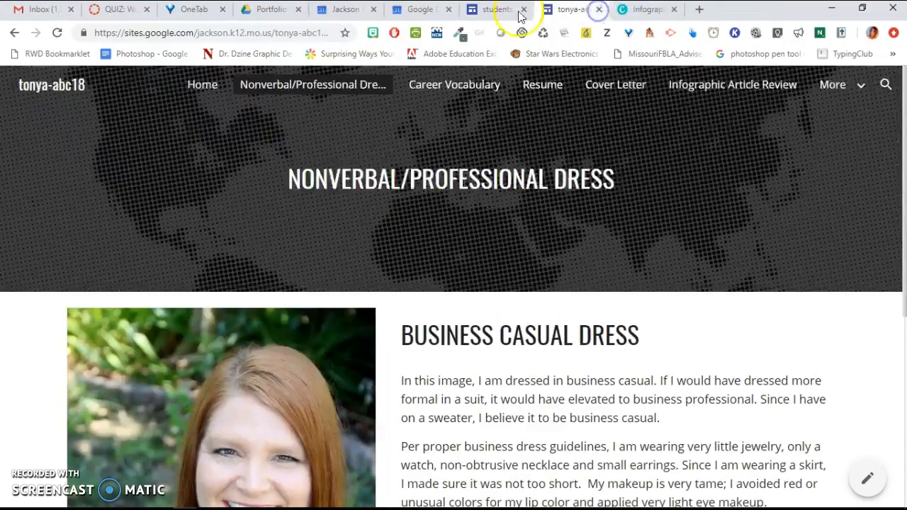
click(504, 10)
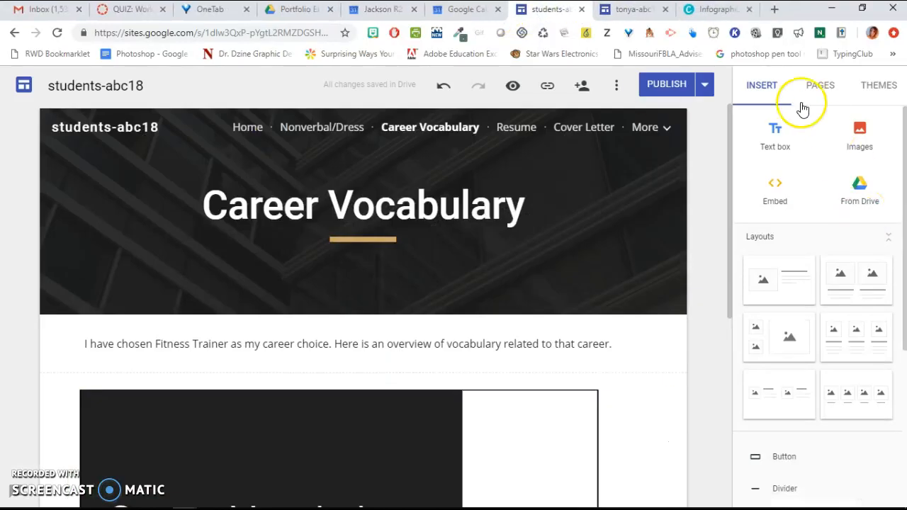
click(820, 91)
click(789, 308)
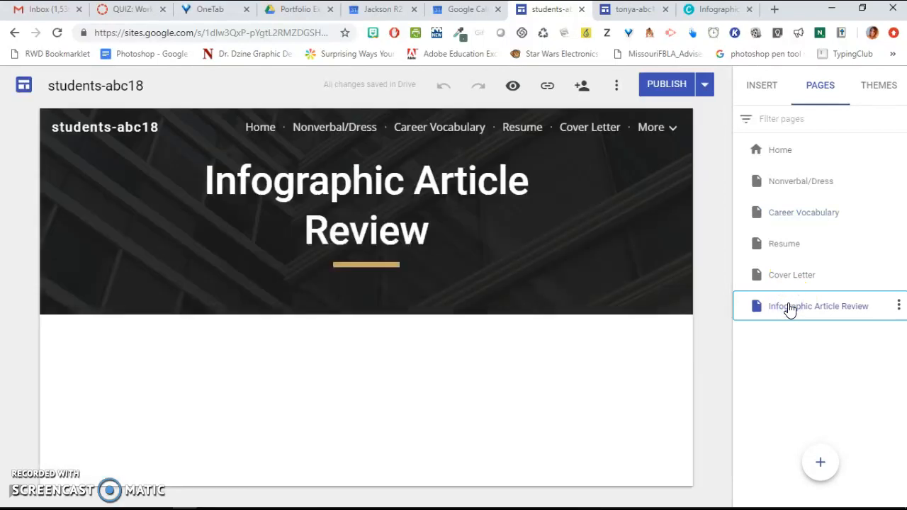
- Start an embed by code on the page and copy the Canva infographic's HTML embed code
click(762, 89)
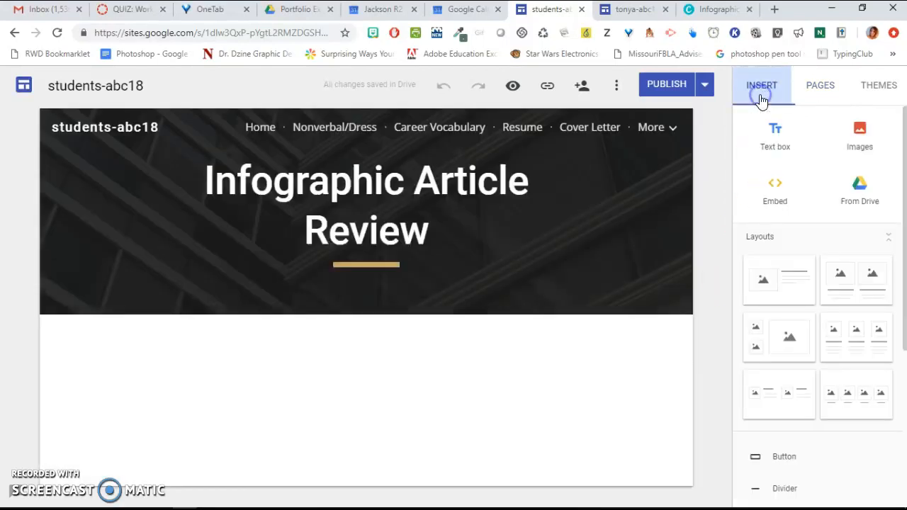
click(776, 194)
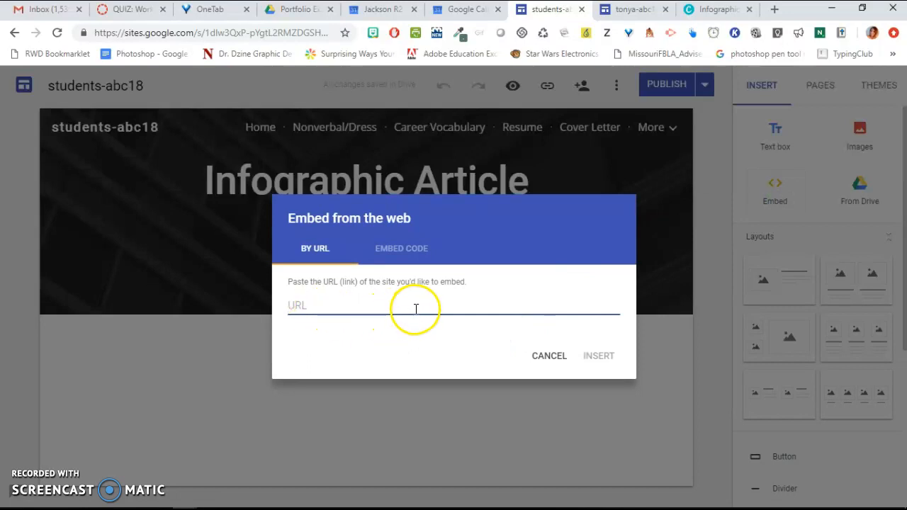
click(405, 252)
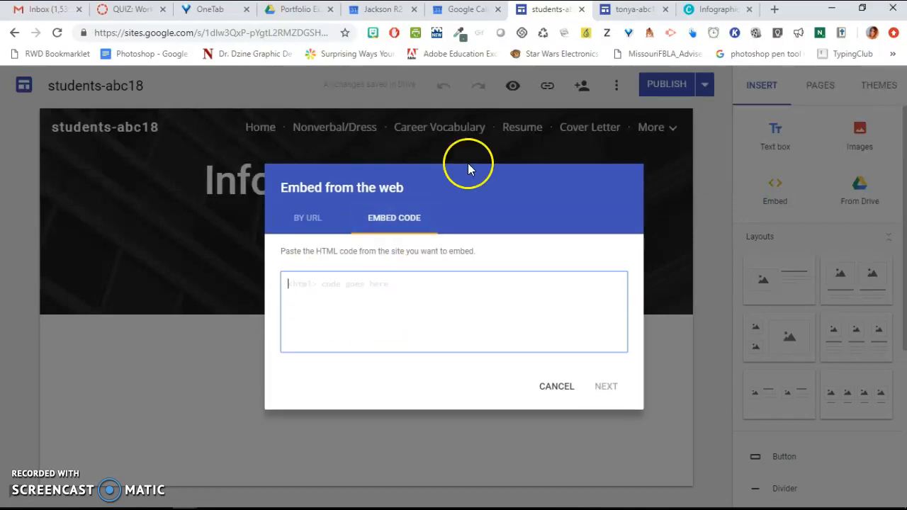
click(695, 10)
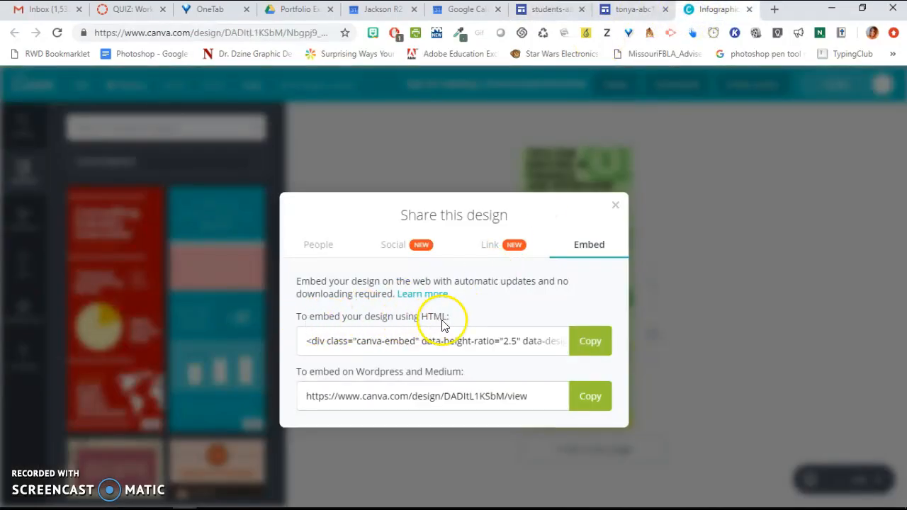
click(585, 351)
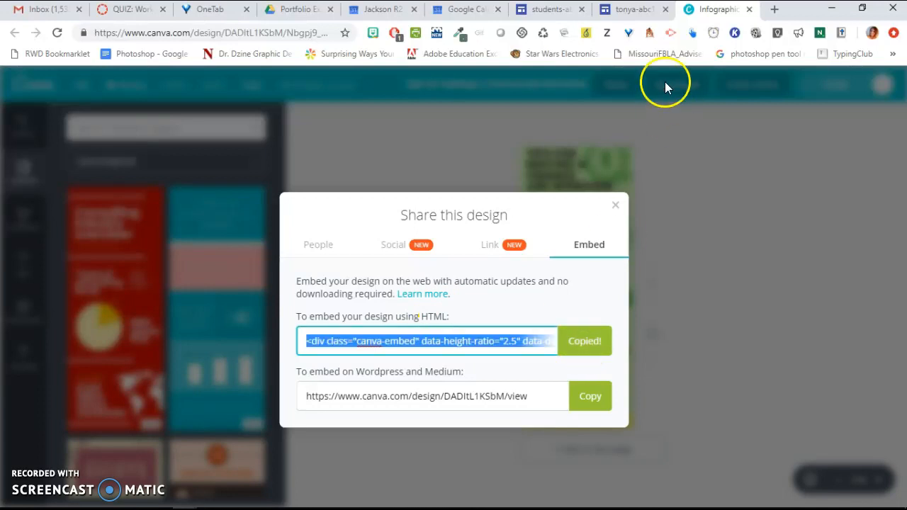
- Paste the Canva embed code into the embed dialog and insert the infographic on the Infographic Article Review page
click(549, 9)
click(422, 280)
right_click(422, 280)
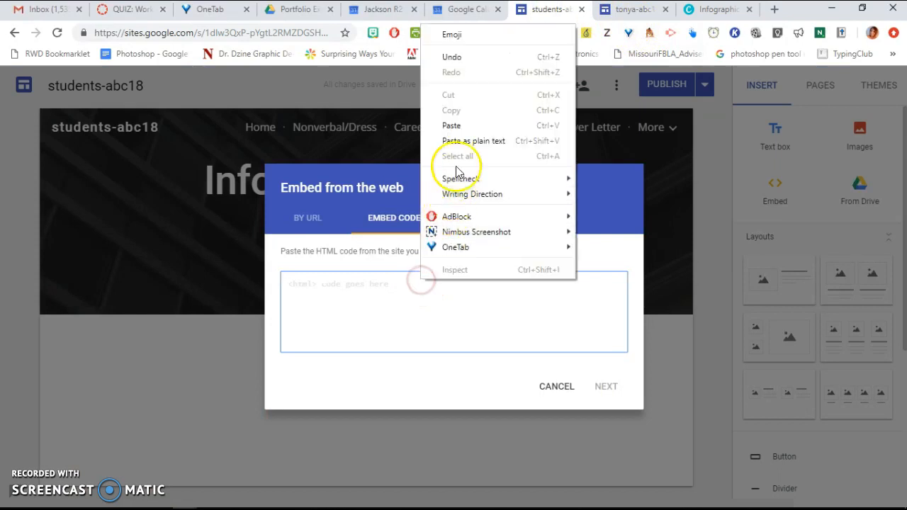
click(453, 129)
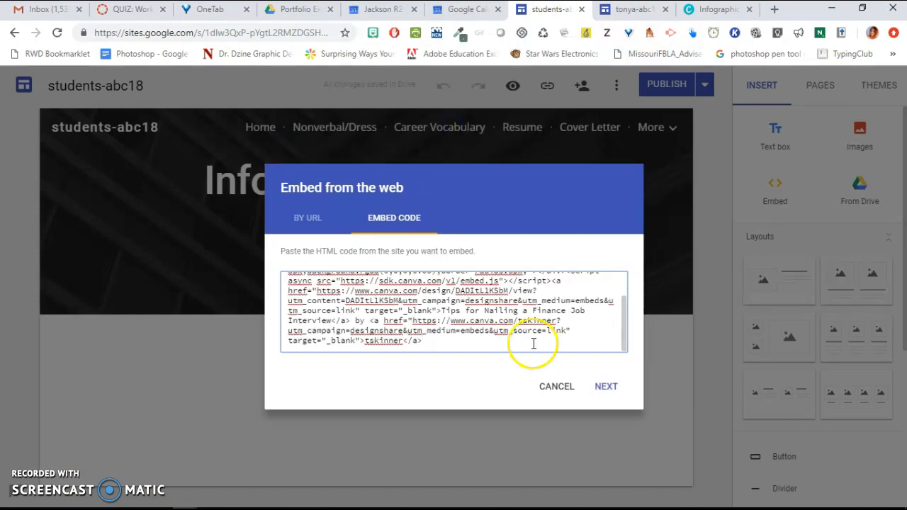
click(608, 391)
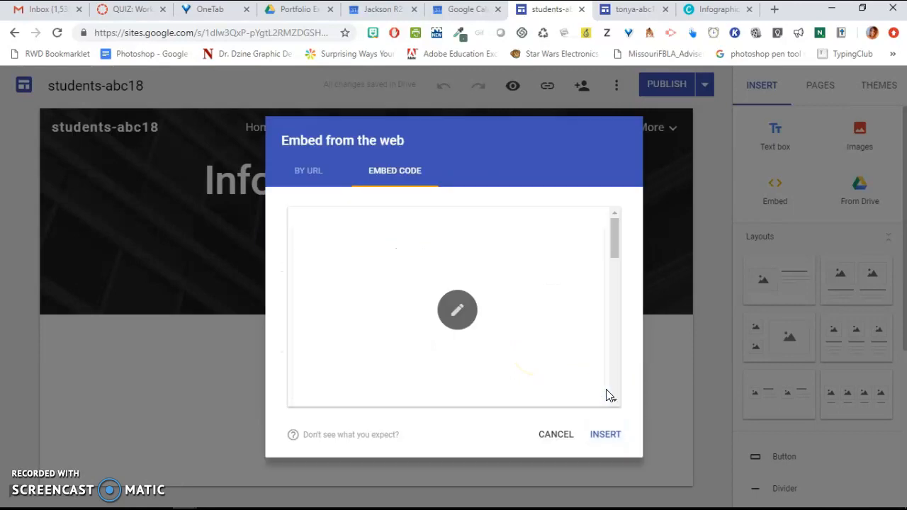
drag(616, 248, 638, 383)
click(606, 434)
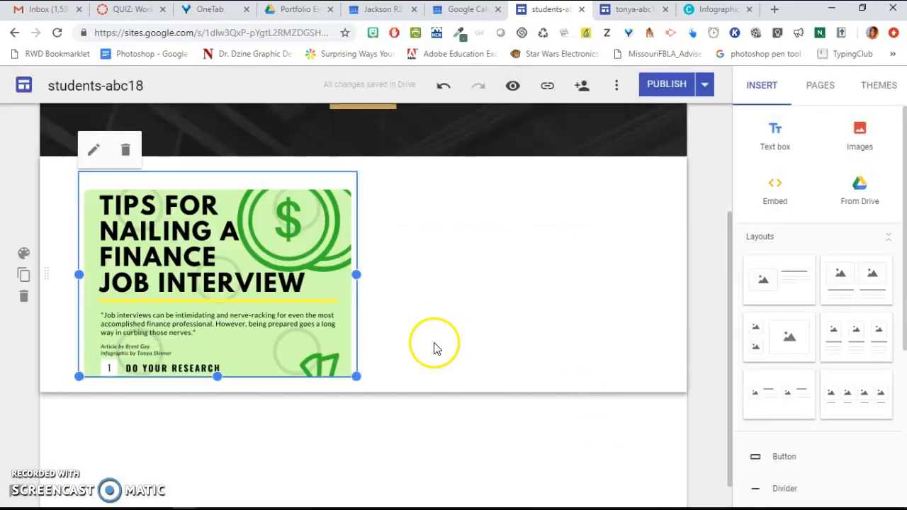
- Stretch the infographic embed downward to make it taller on the page
drag(216, 376, 221, 504)
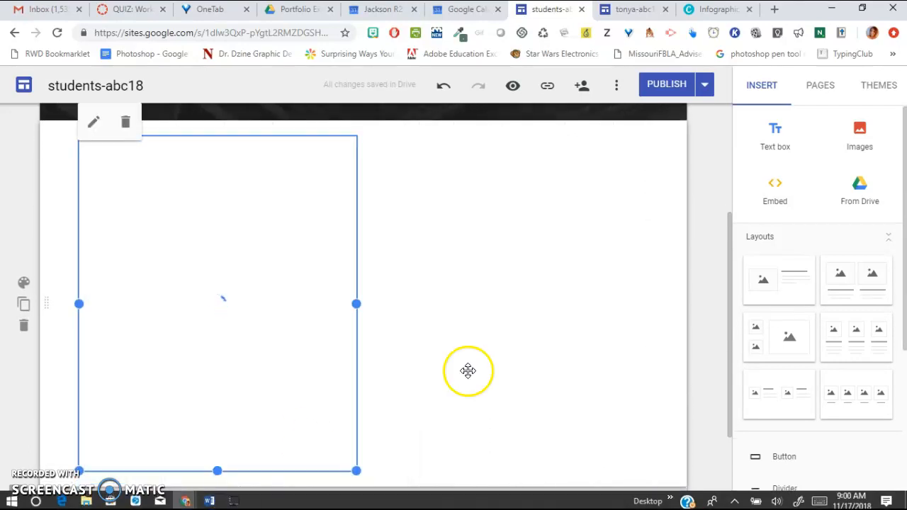
drag(728, 331, 739, 283)
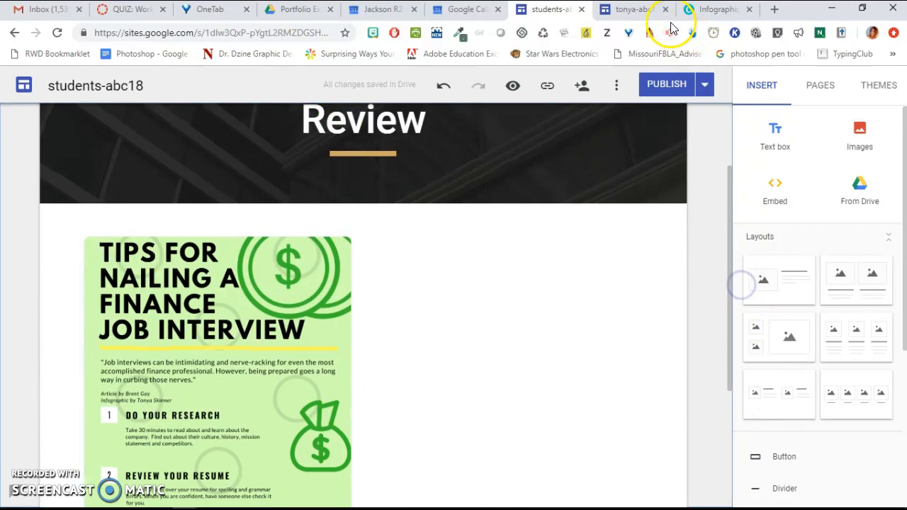
- Examine the example site's Infographic Article Review page, then return to the editor's page list
click(638, 10)
click(703, 87)
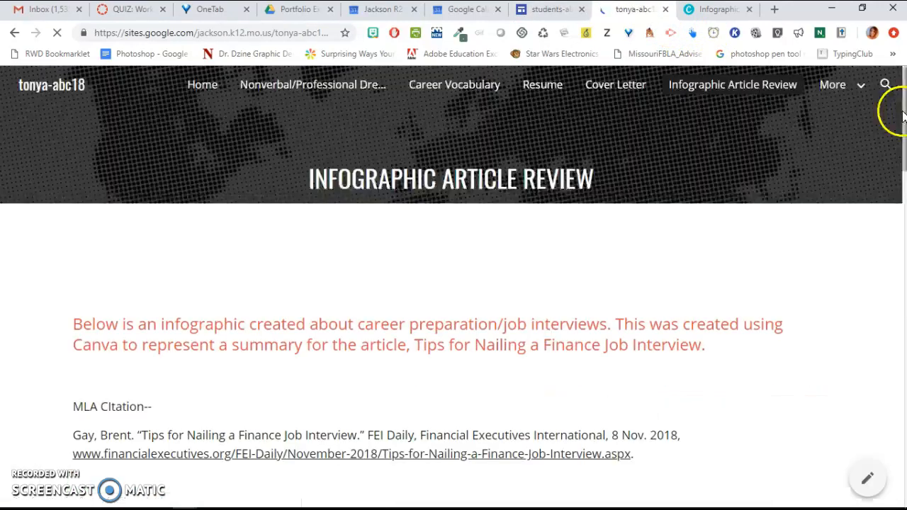
drag(905, 102, 906, 441)
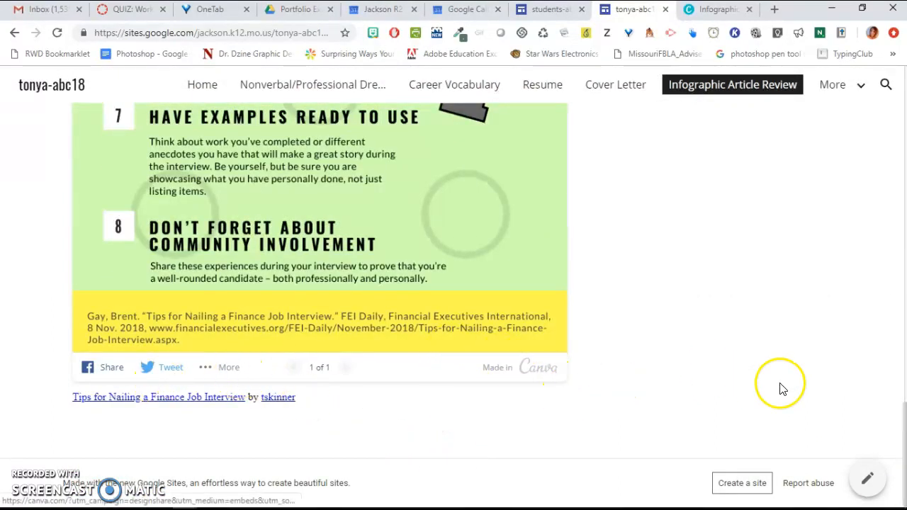
drag(903, 427, 897, 122)
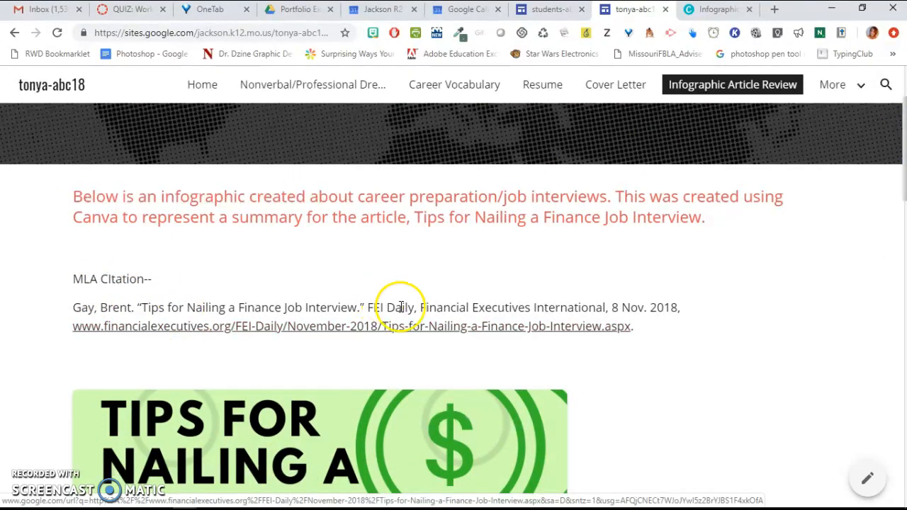
drag(903, 200, 902, 167)
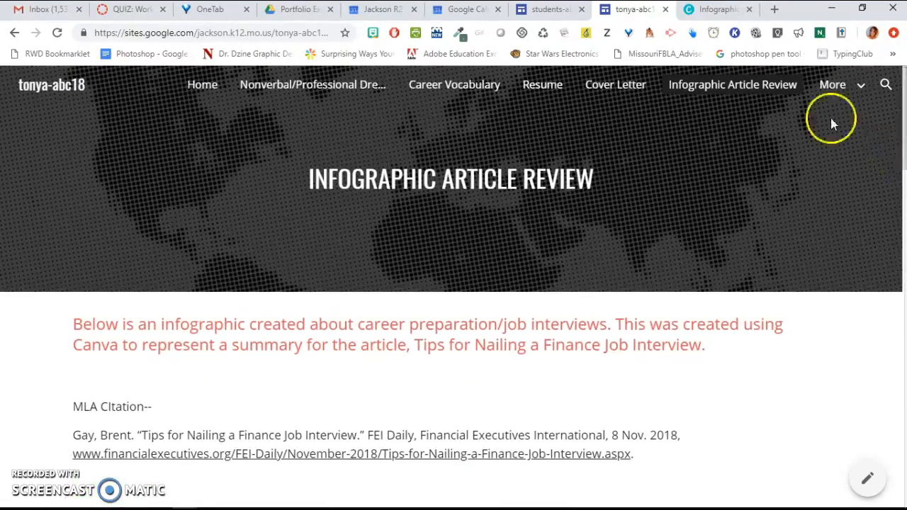
click(545, 10)
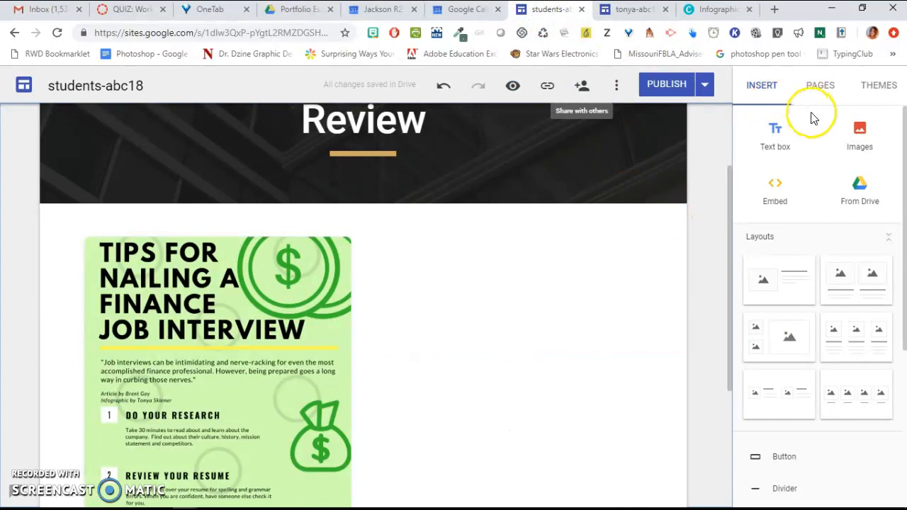
click(817, 86)
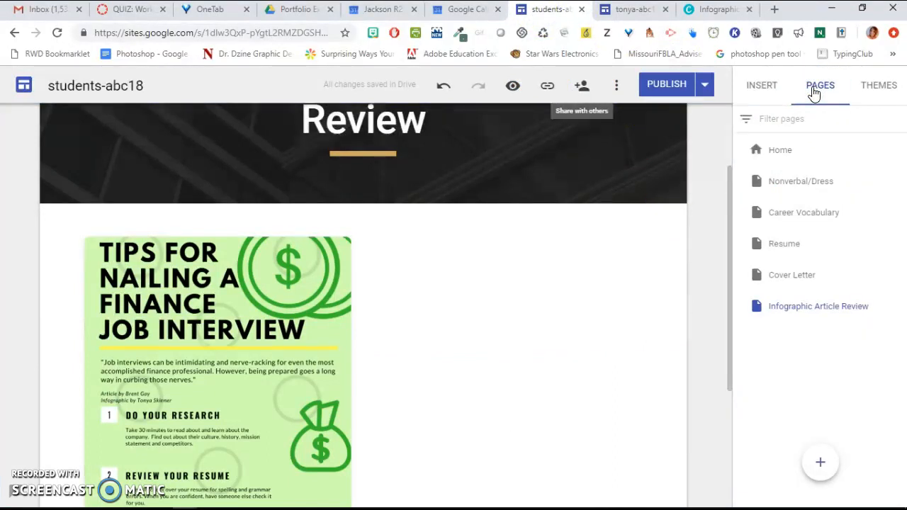
- Move the Article Summary Example 1 document from Applied Business Comm into the Portfolio Example Things folder and open that folder
click(297, 10)
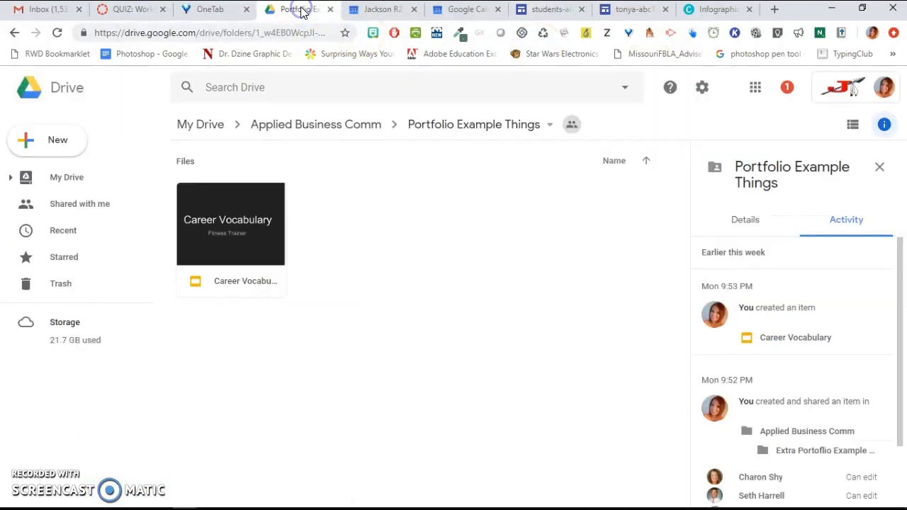
click(316, 124)
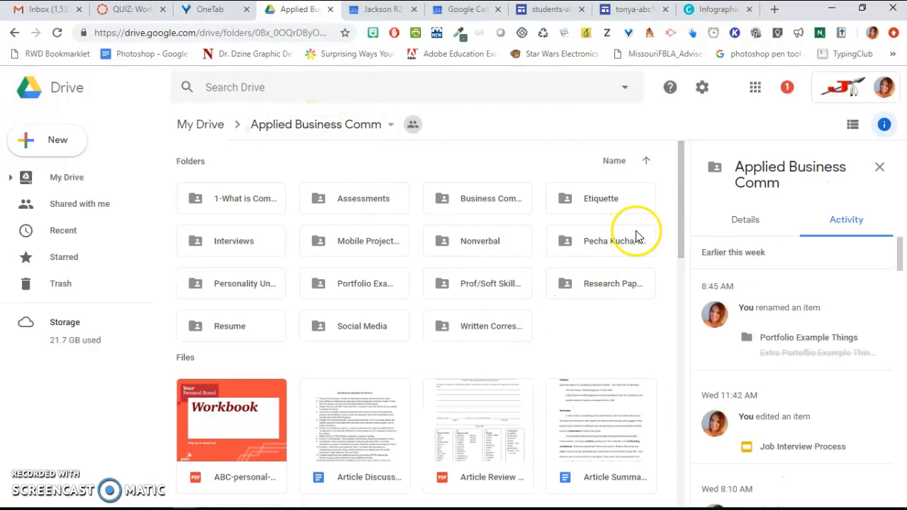
drag(681, 241, 702, 296)
click(594, 283)
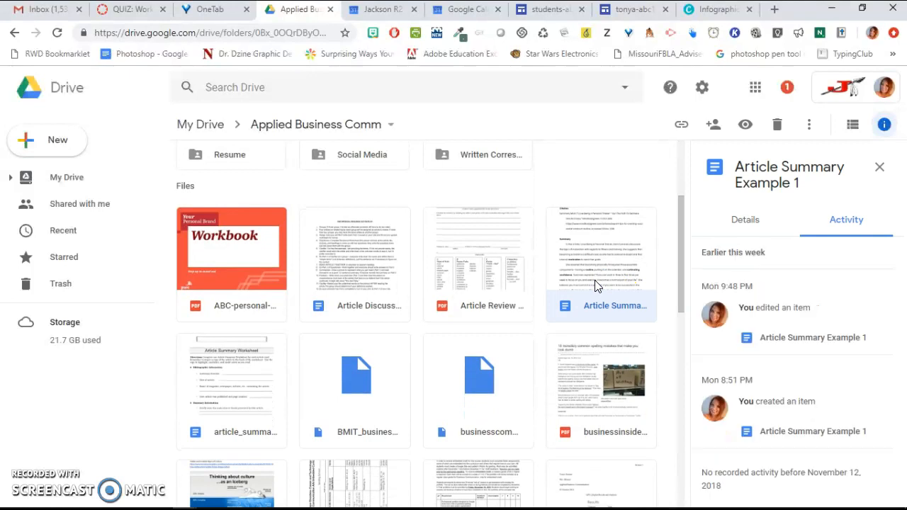
right_click(595, 285)
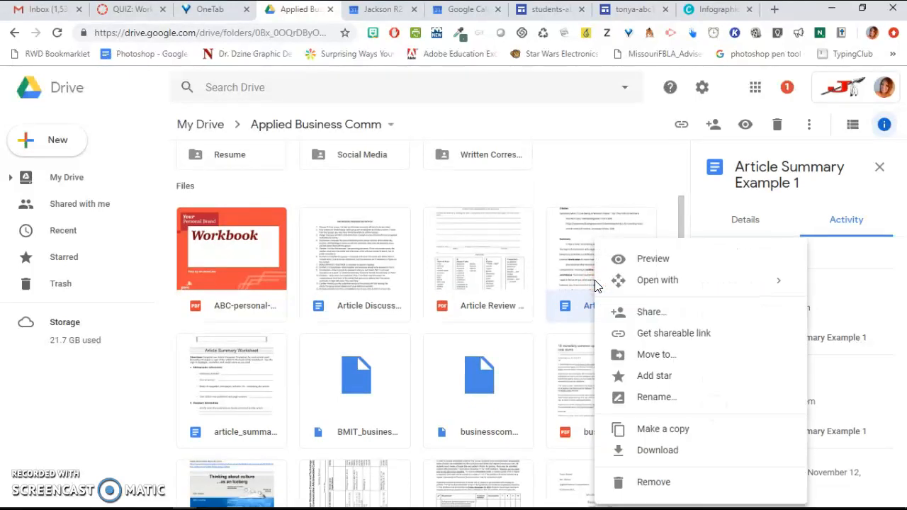
click(653, 356)
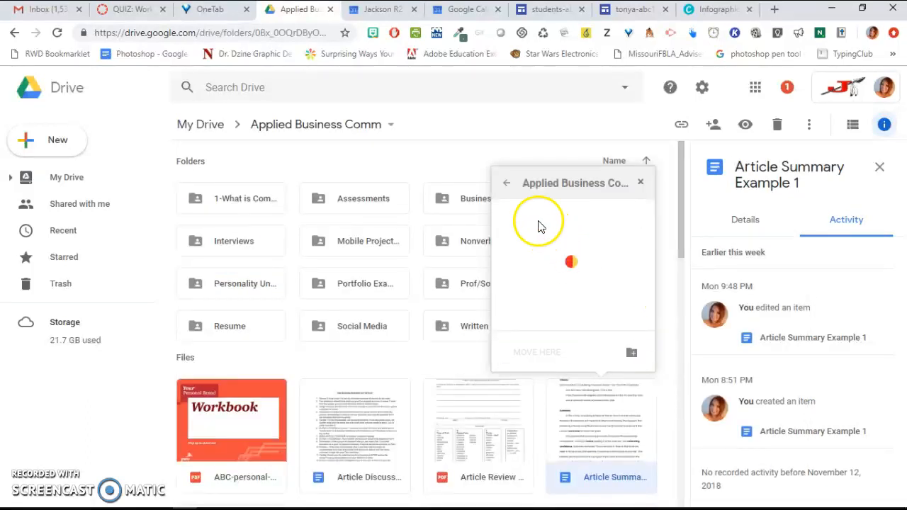
drag(653, 206, 653, 227)
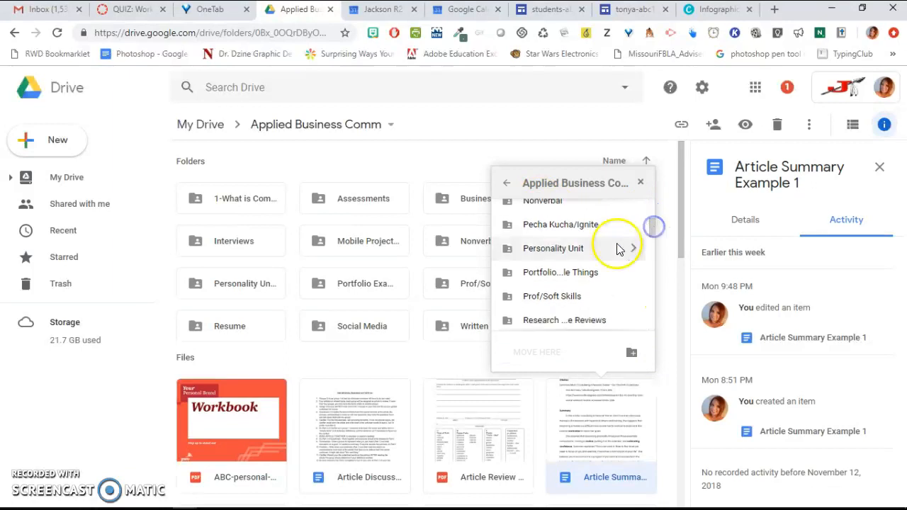
click(540, 282)
click(525, 354)
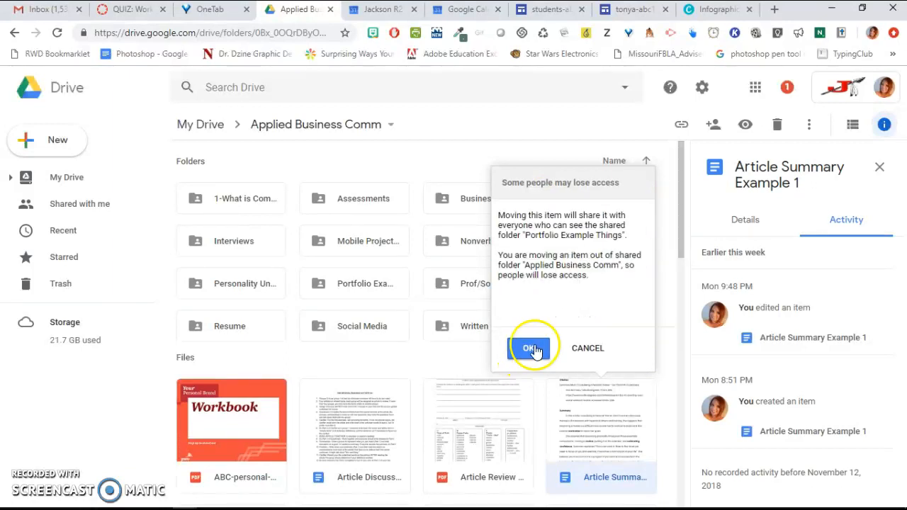
click(531, 348)
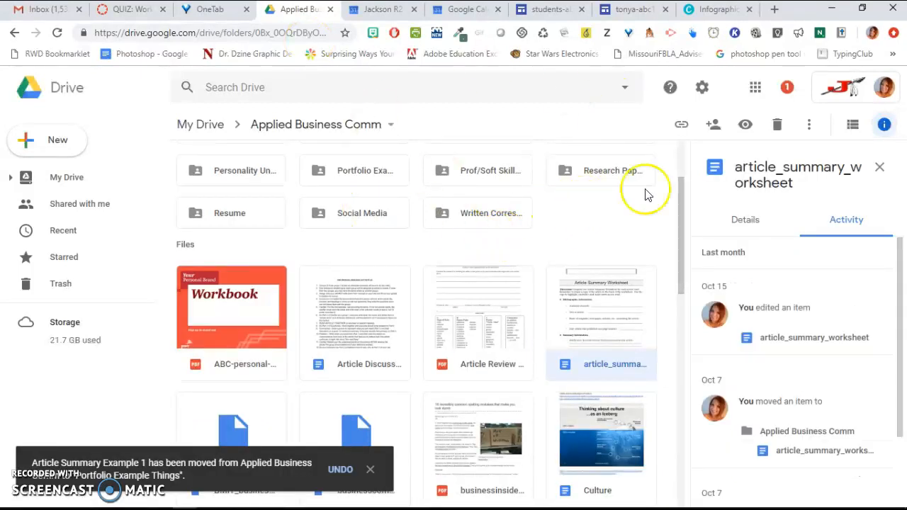
click(394, 175)
double_click(393, 175)
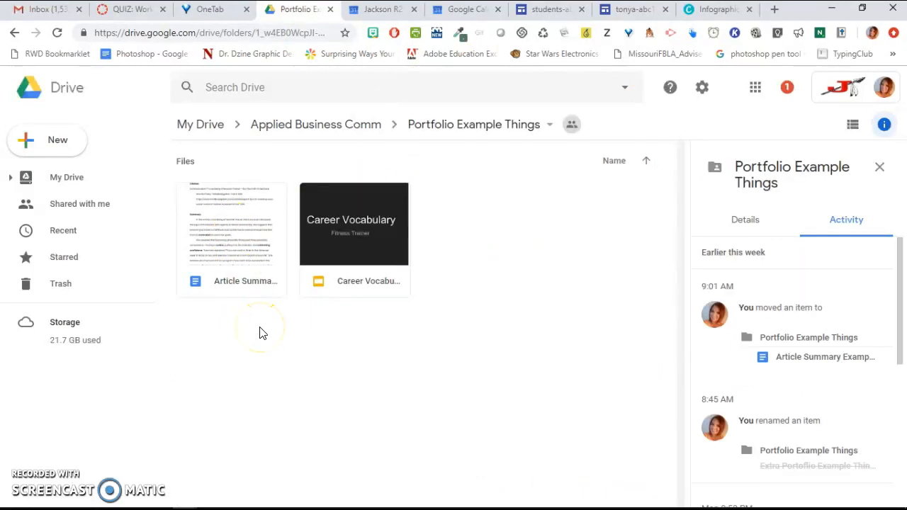
- Open the Cover Letter page and insert the Article Summary Example document from Drive's Applied Business Comm > Portfolio Example Things folder
click(563, 12)
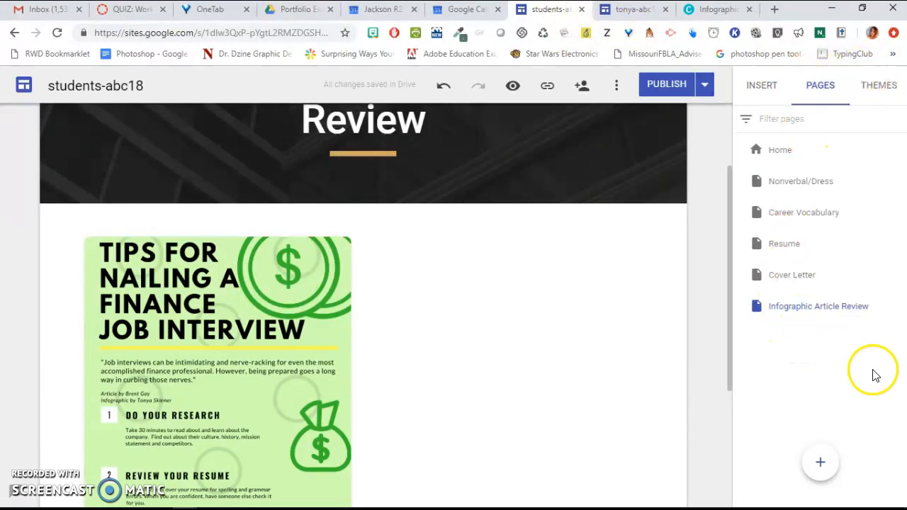
click(791, 273)
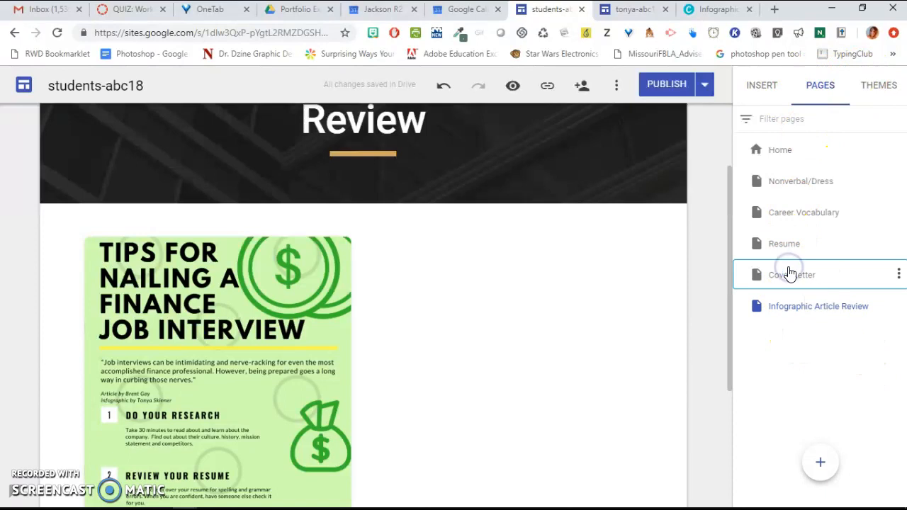
click(772, 95)
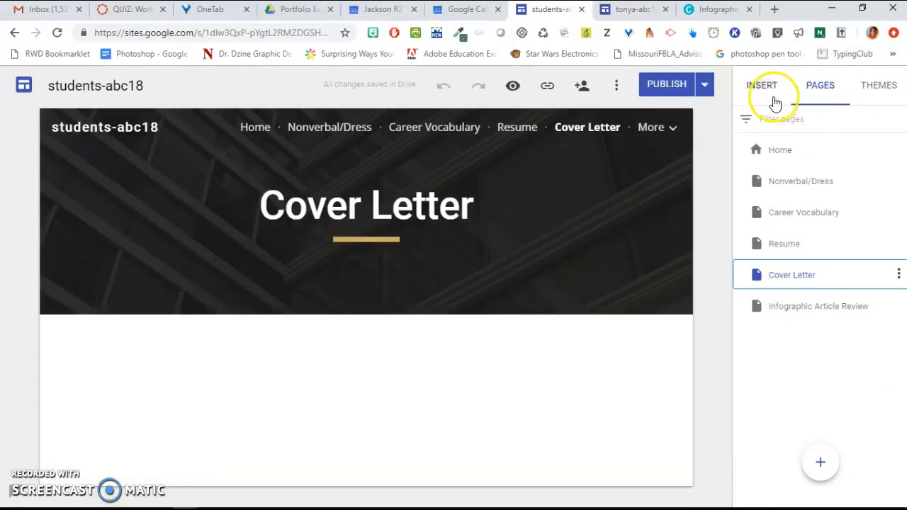
click(860, 190)
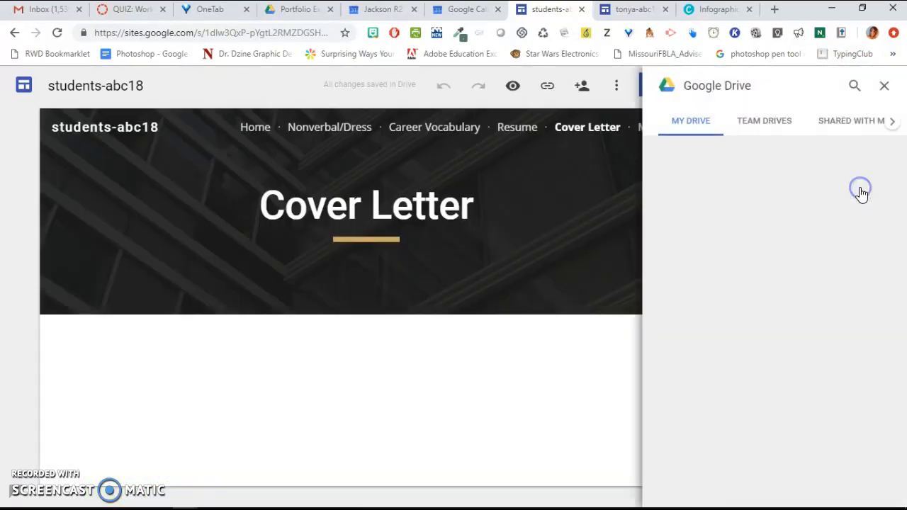
double_click(845, 337)
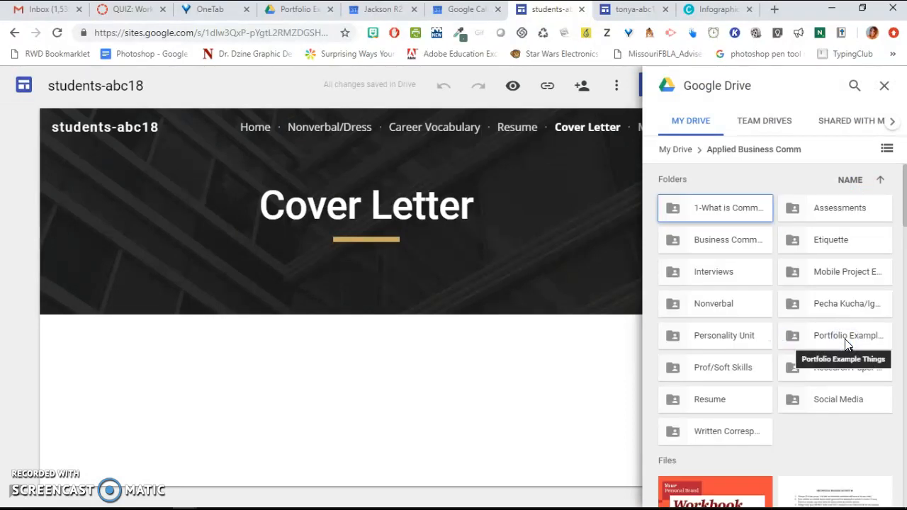
double_click(839, 339)
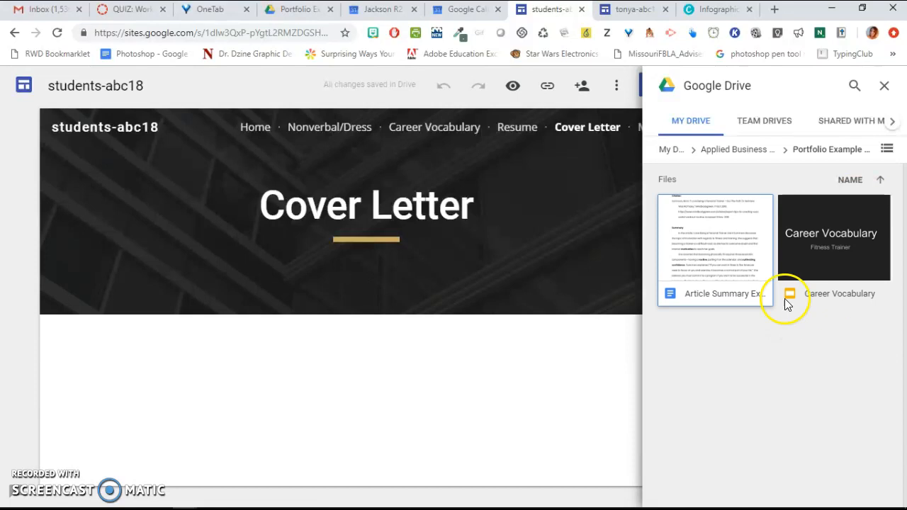
click(745, 267)
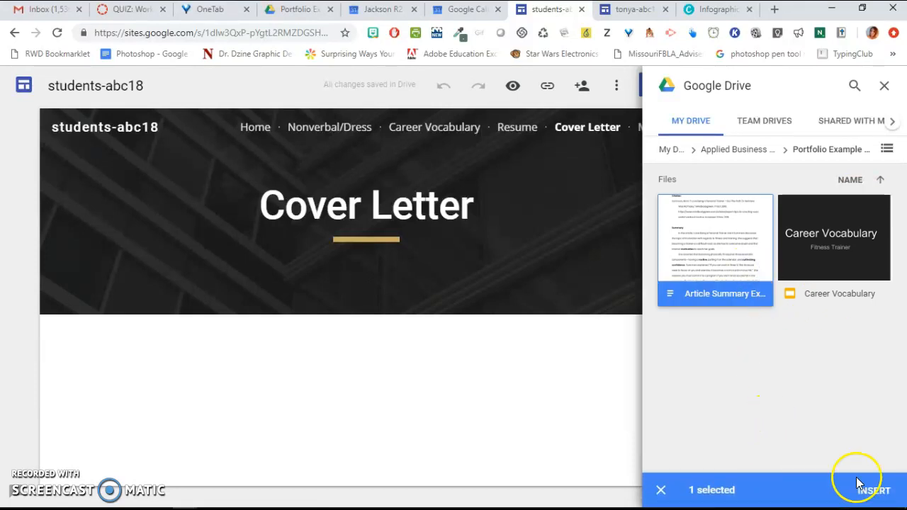
click(873, 490)
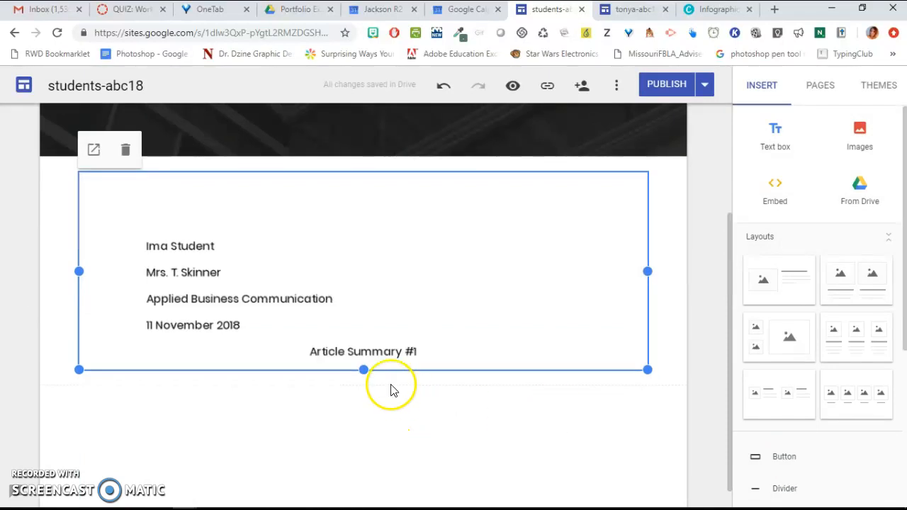
- Stretch the embedded article summary document downward so more of its text shows on the page
drag(364, 371, 362, 505)
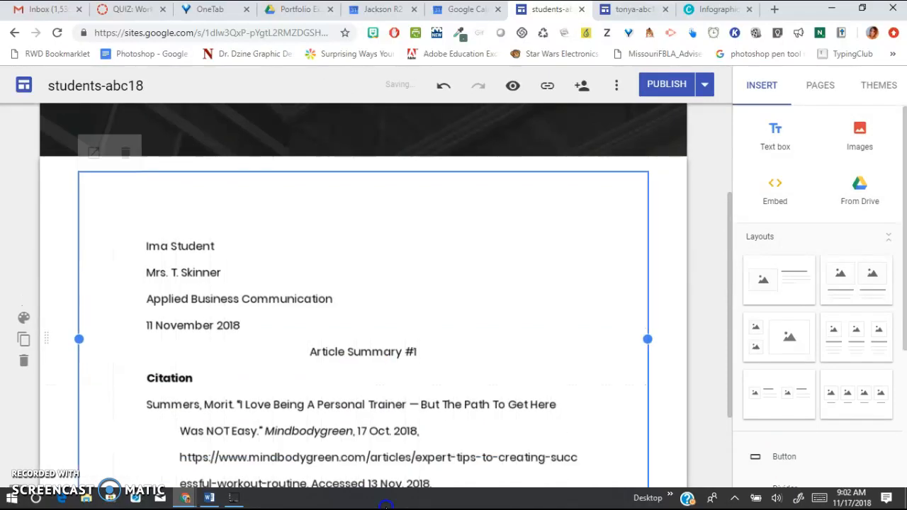
drag(730, 295, 755, 423)
click(319, 308)
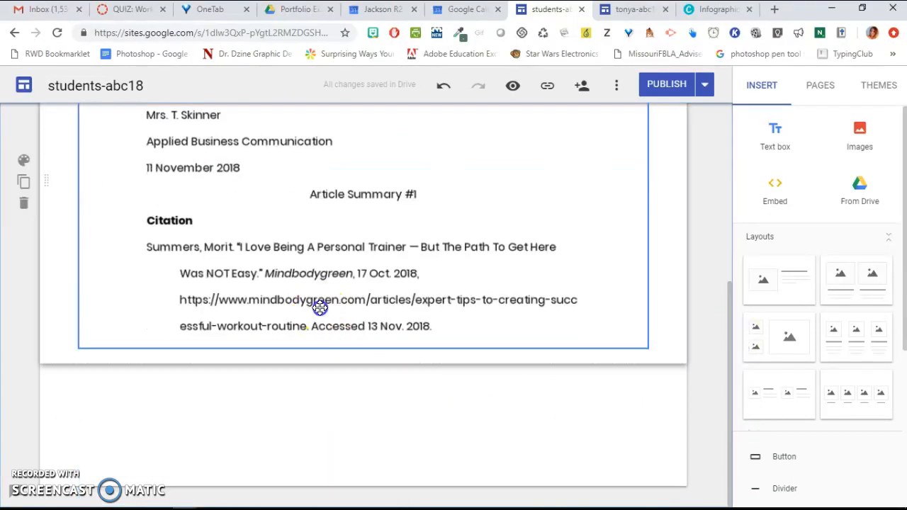
drag(363, 349, 418, 506)
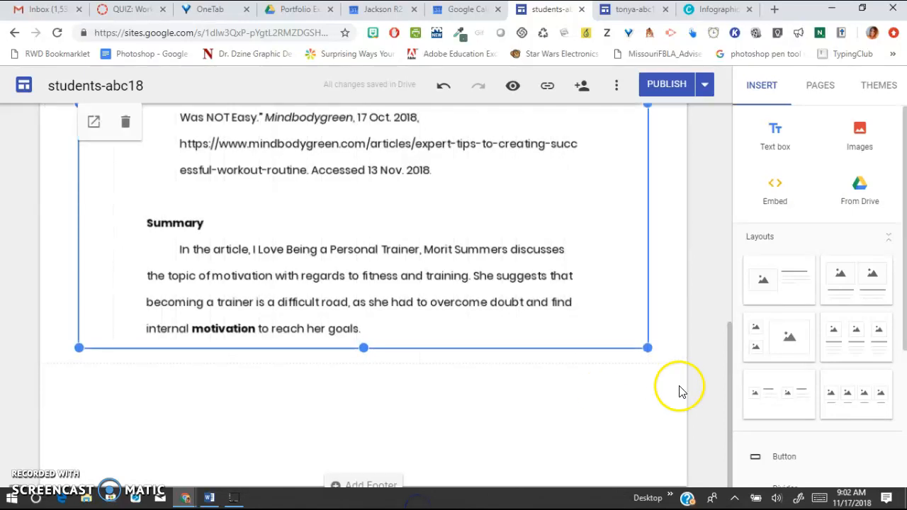
drag(732, 397, 727, 183)
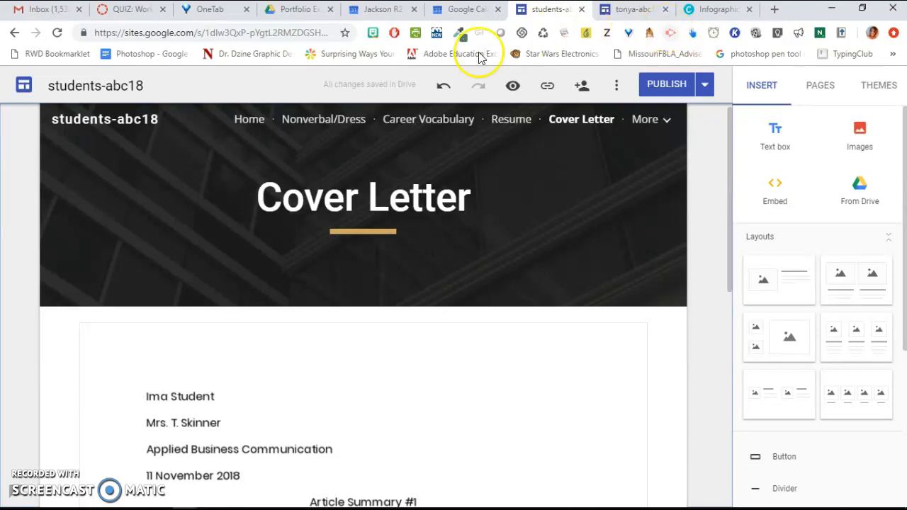
- Examine the web addresses of the site being edited and of the example site, then return to the editor
click(298, 35)
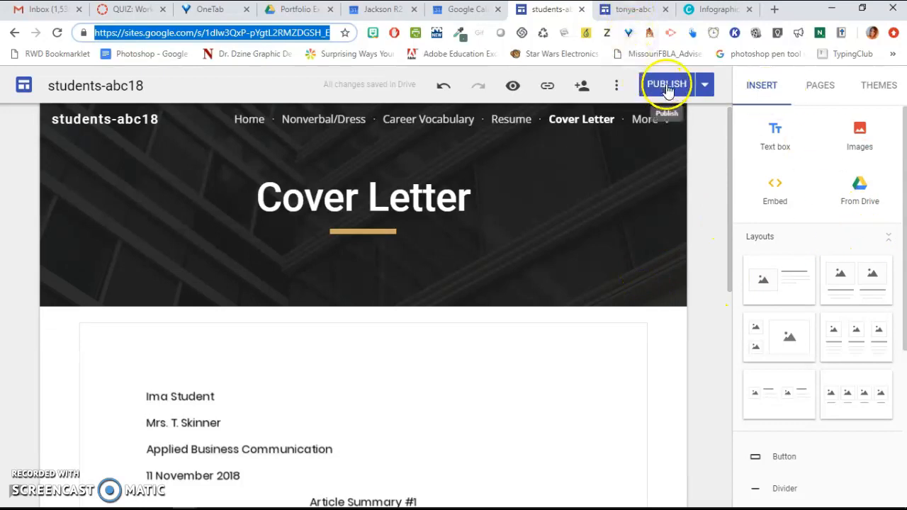
click(633, 10)
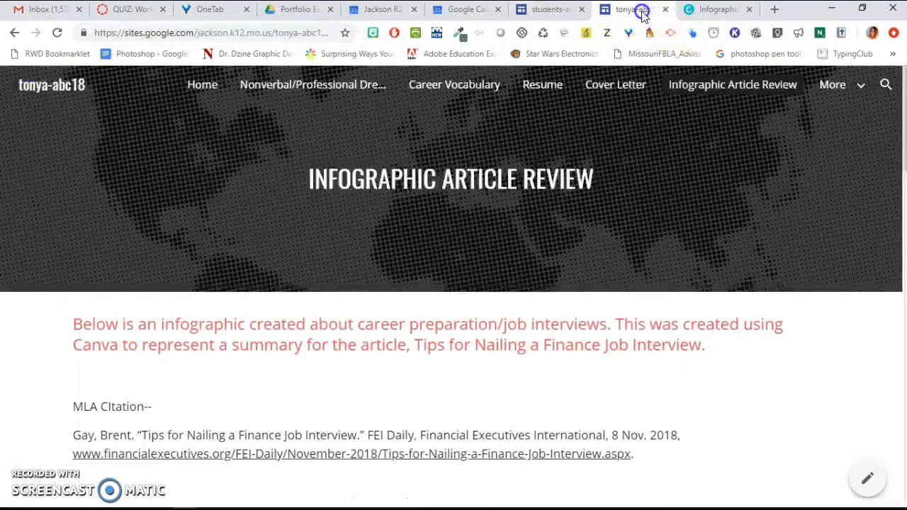
click(318, 36)
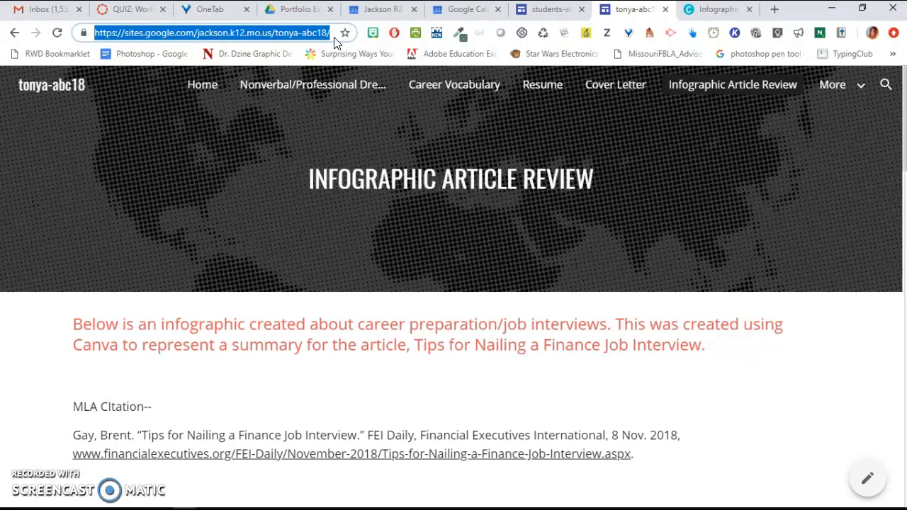
click(552, 10)
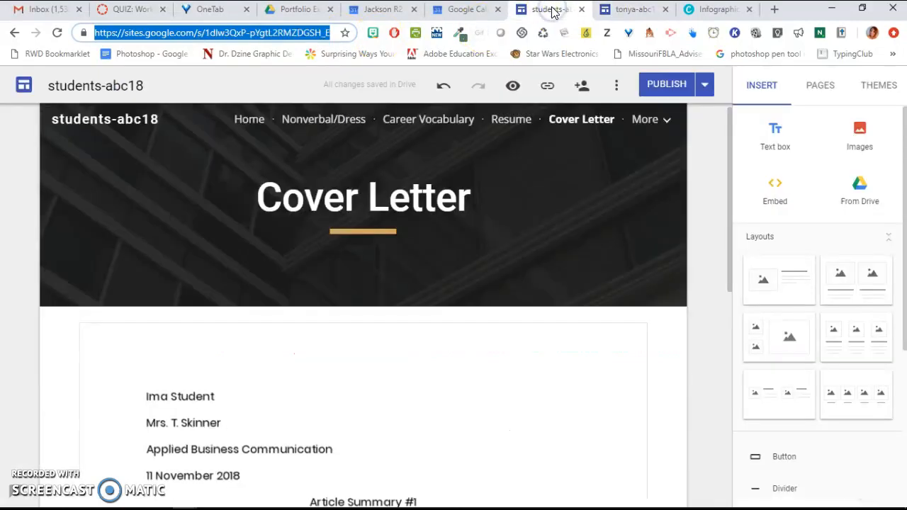